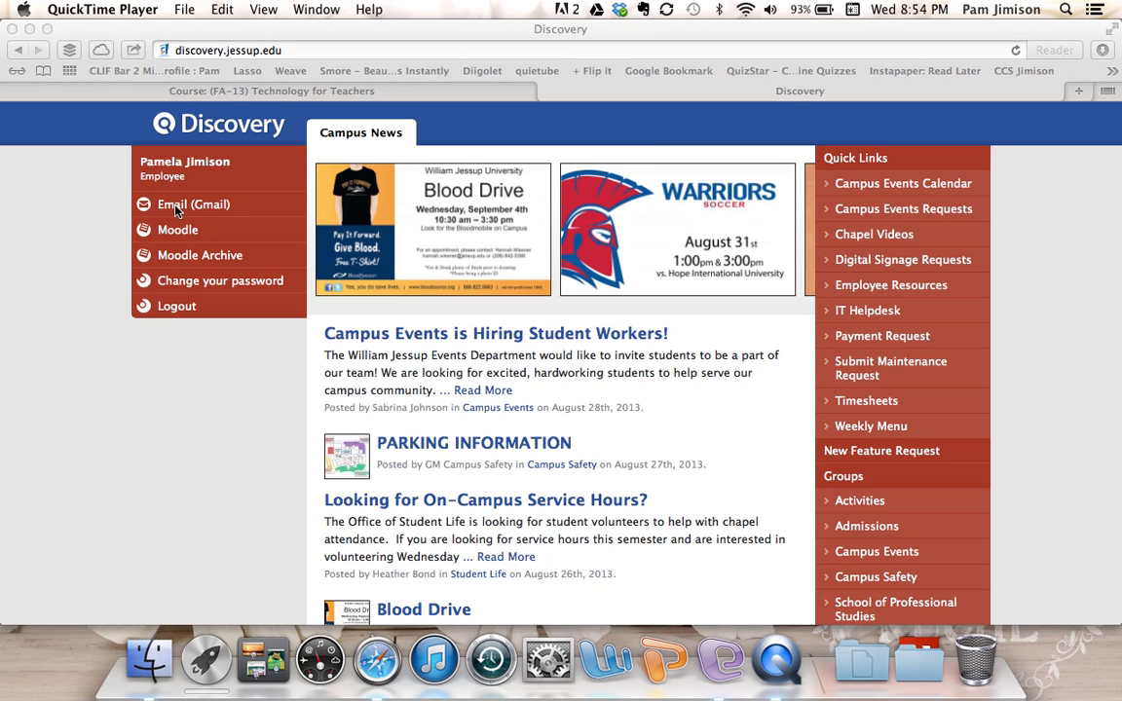
- Bring Safari to the front, showing the Discovery campus portal home page
click(176, 207)
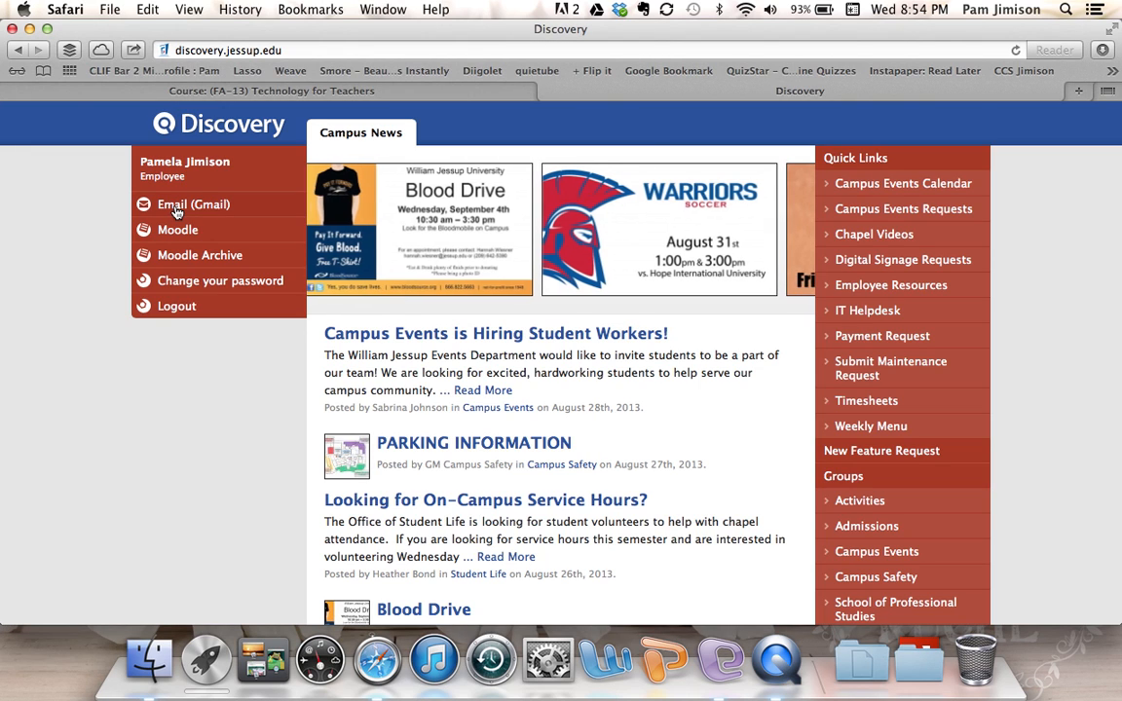
- Log in to university Gmail through single sign-on with the account password, without saving it
click(177, 206)
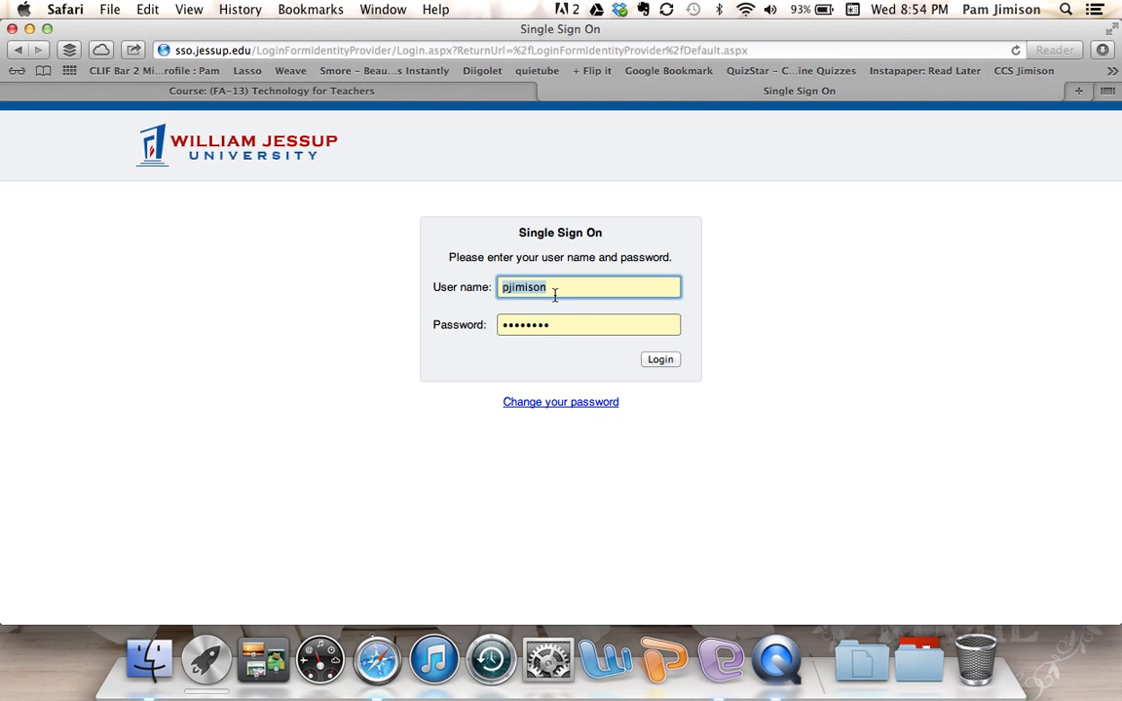
key(Tab)
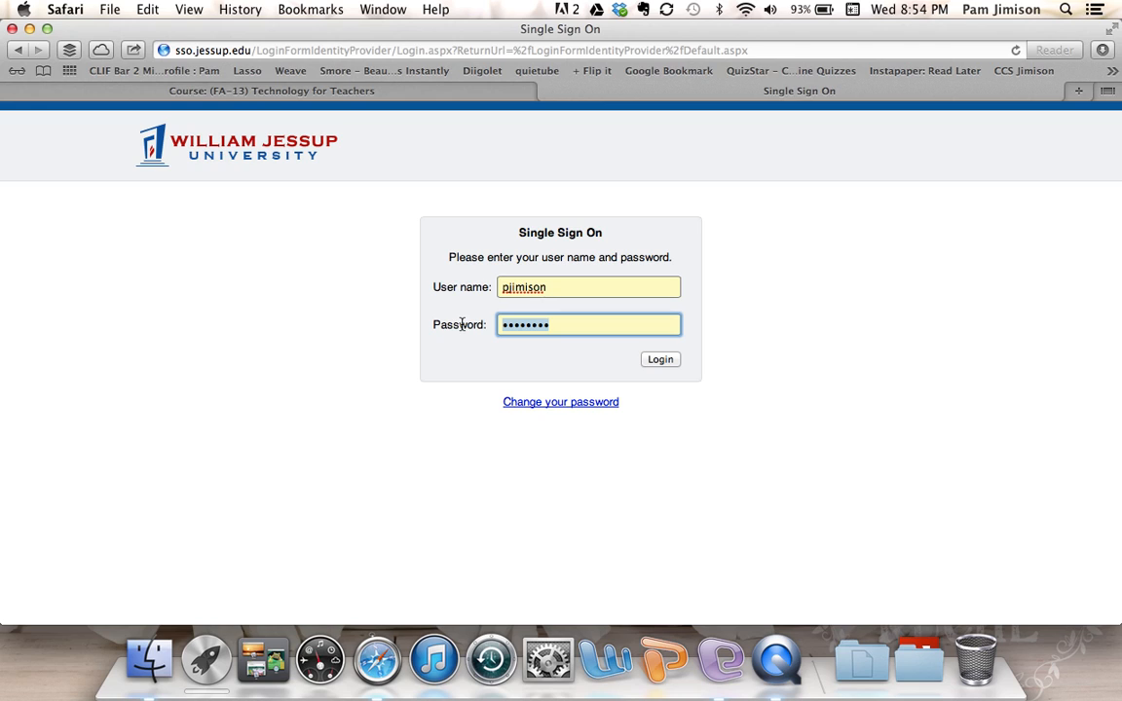
text(••)
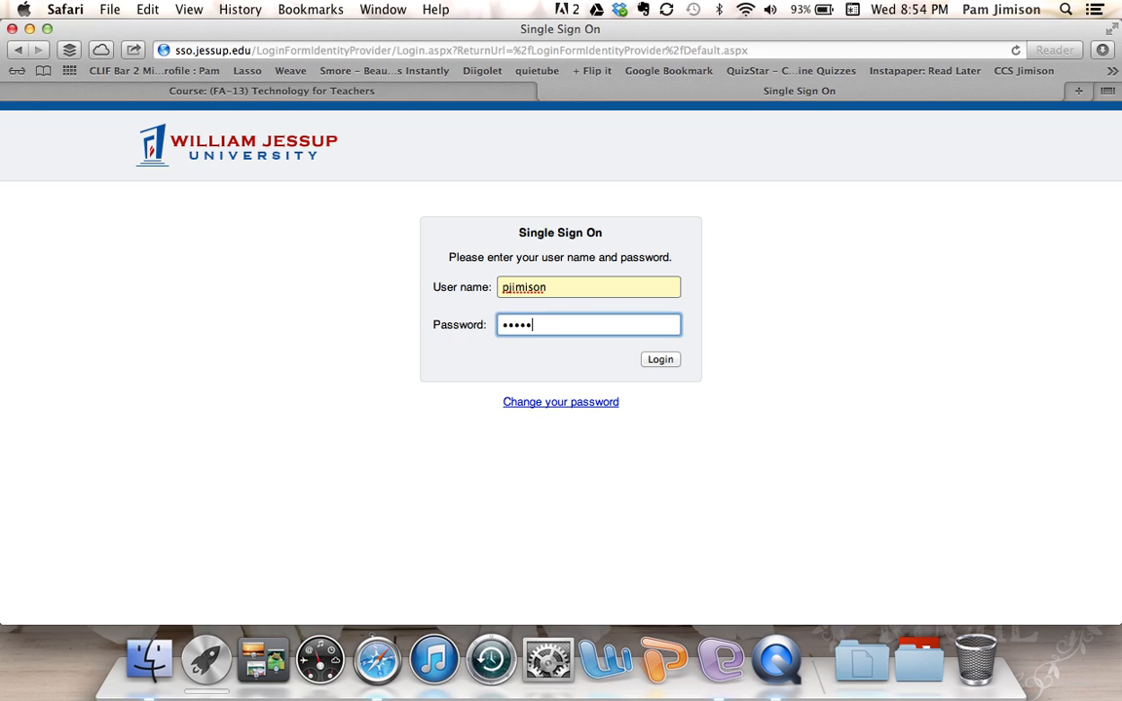
text(••••••••)
click(666, 362)
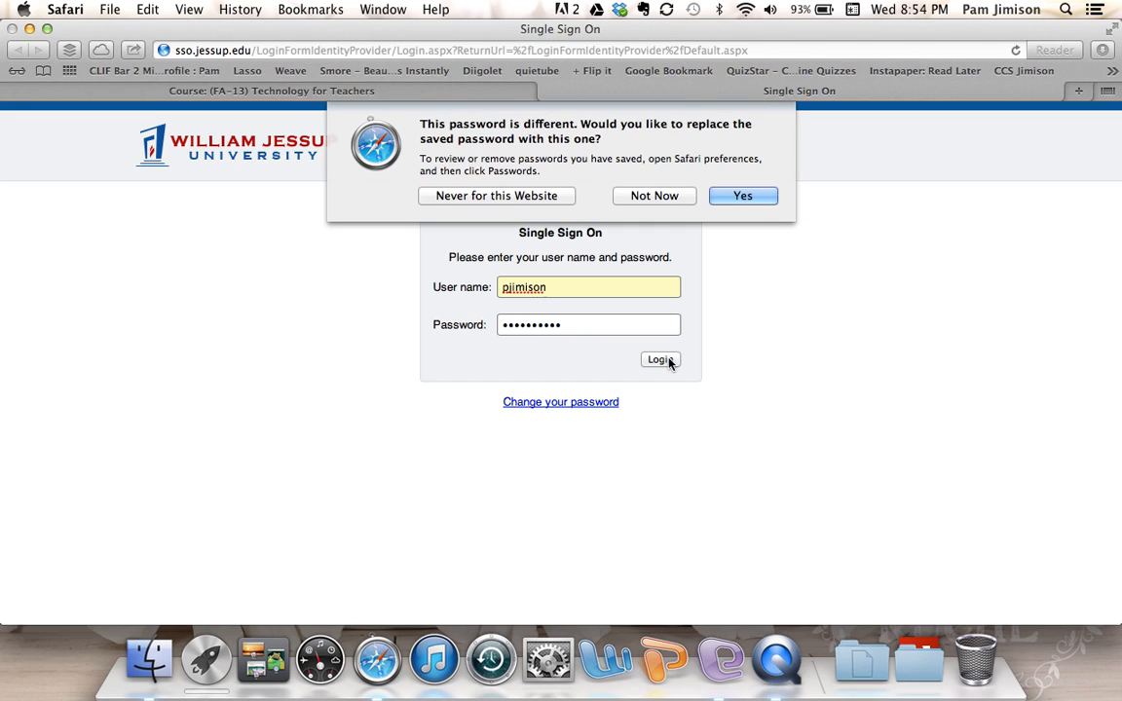
click(670, 198)
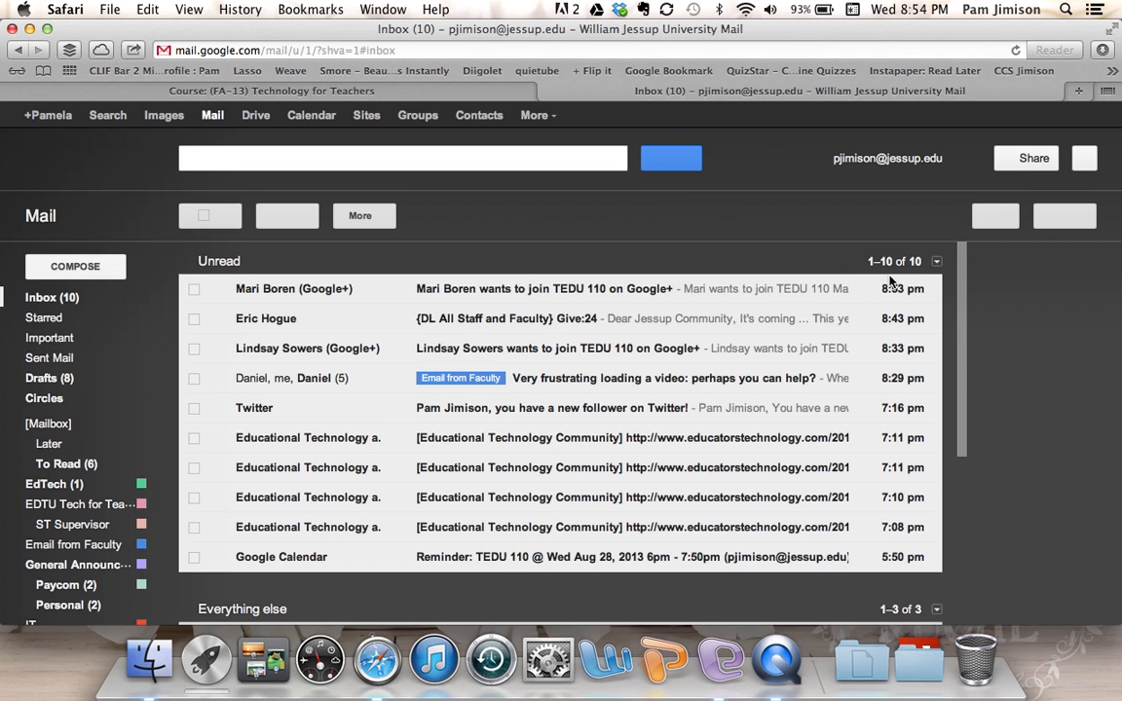
- Open the jessup.edu Google Sites list from Gmail's top bar in a new tab
scroll(962, 334, down, 2)
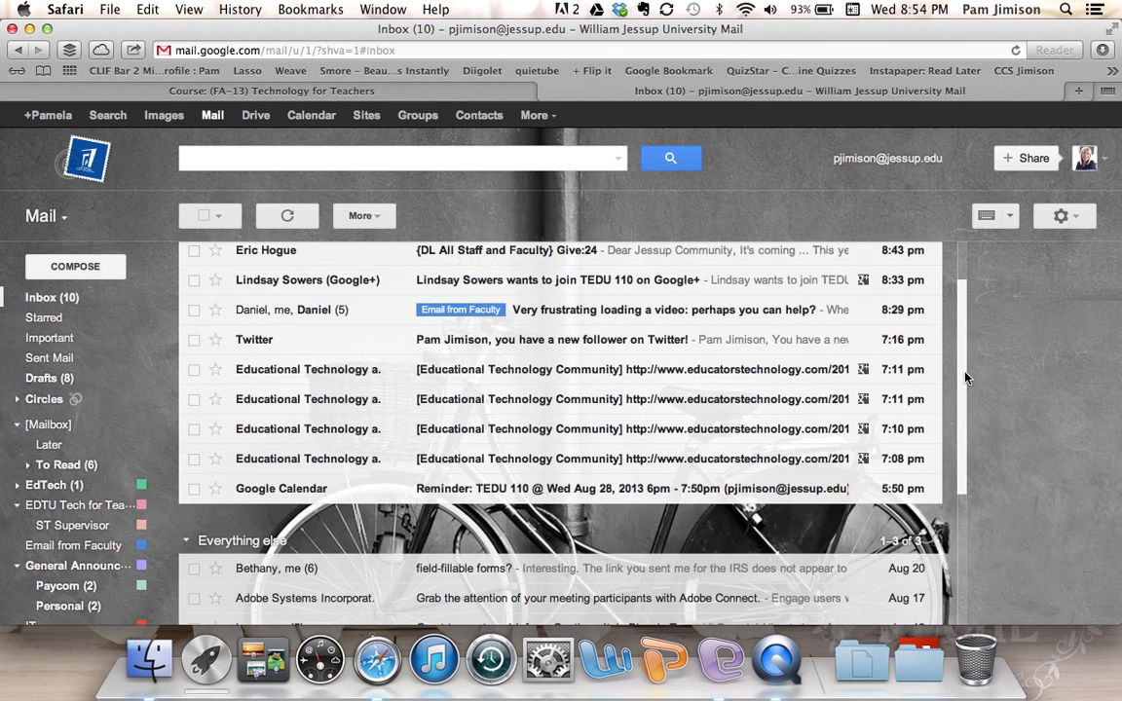
scroll(967, 330, up, 2)
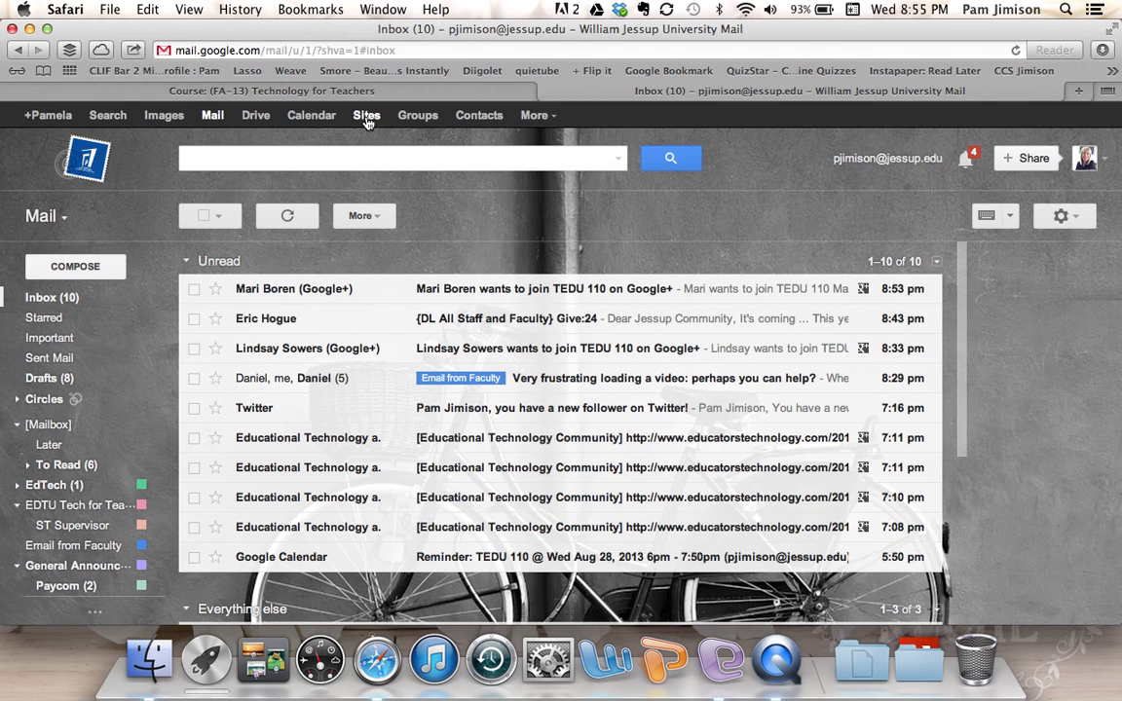
click(366, 117)
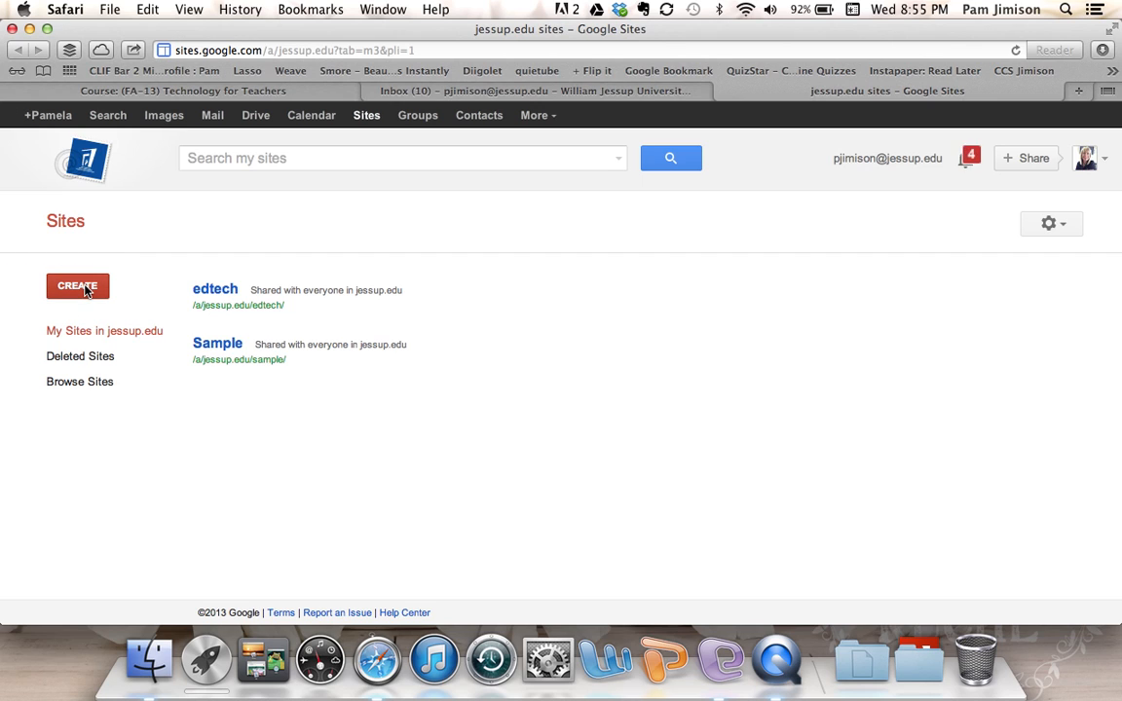
- Begin a new Blank-template site named Sample2, with location auto-filled as sample2
click(85, 290)
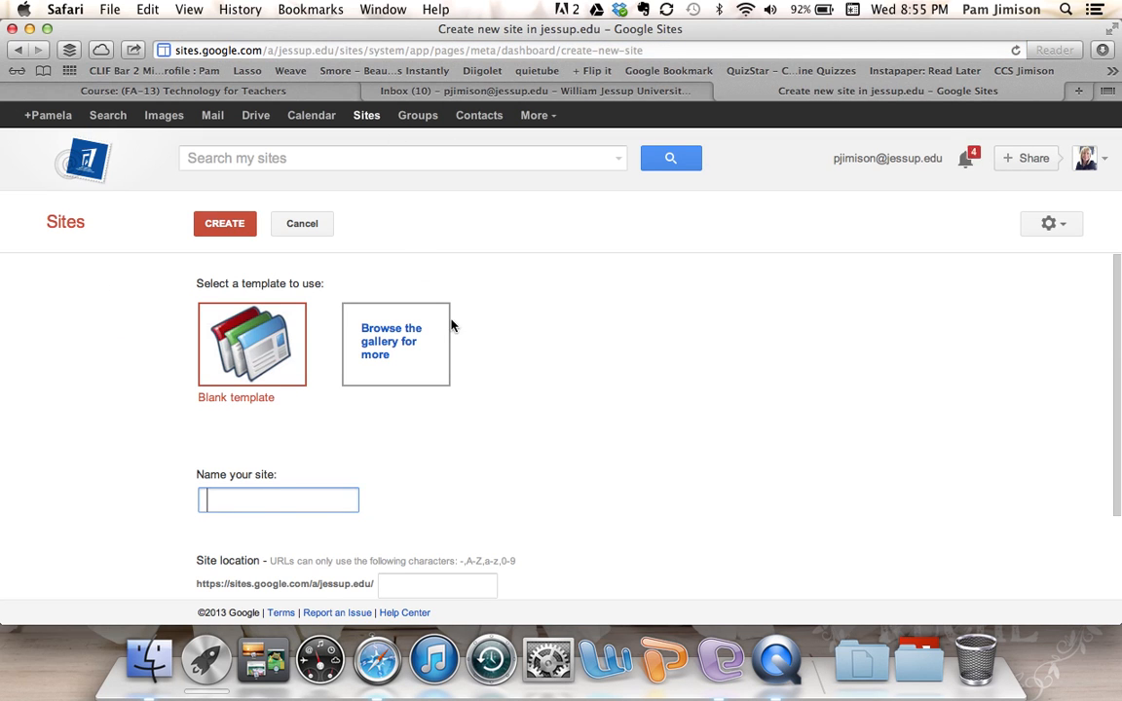
scroll(501, 383, down, 3)
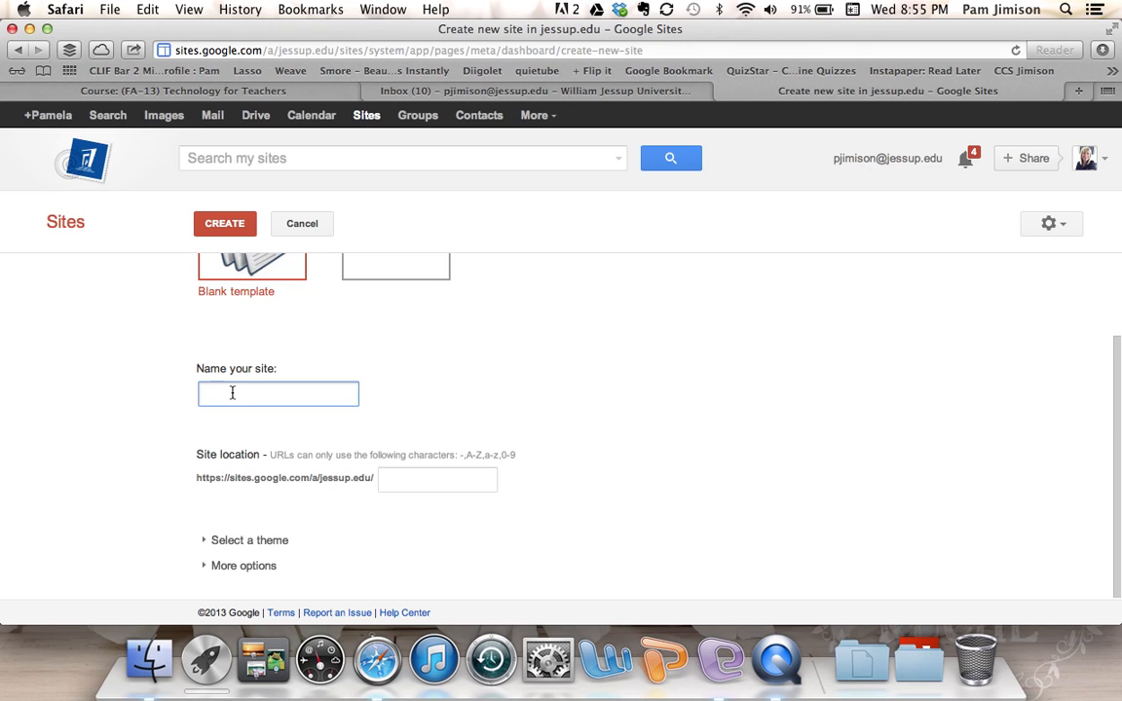
text(Sample2)
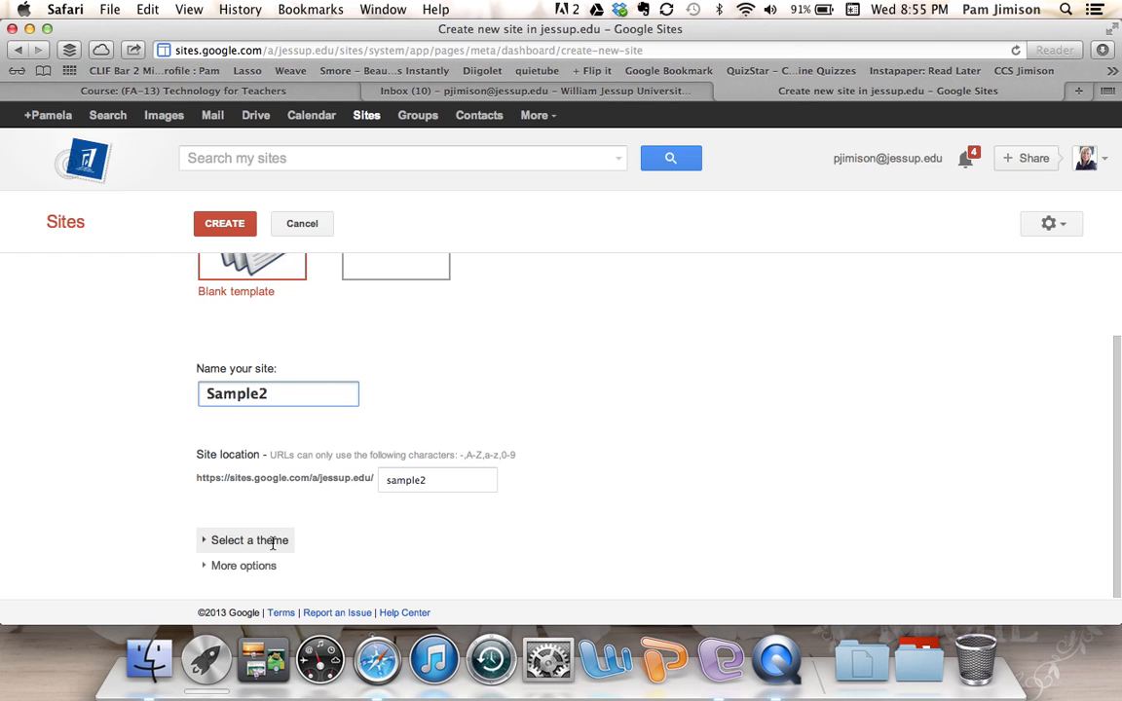
- Choose the Notebook theme for the Sample2 site
click(228, 542)
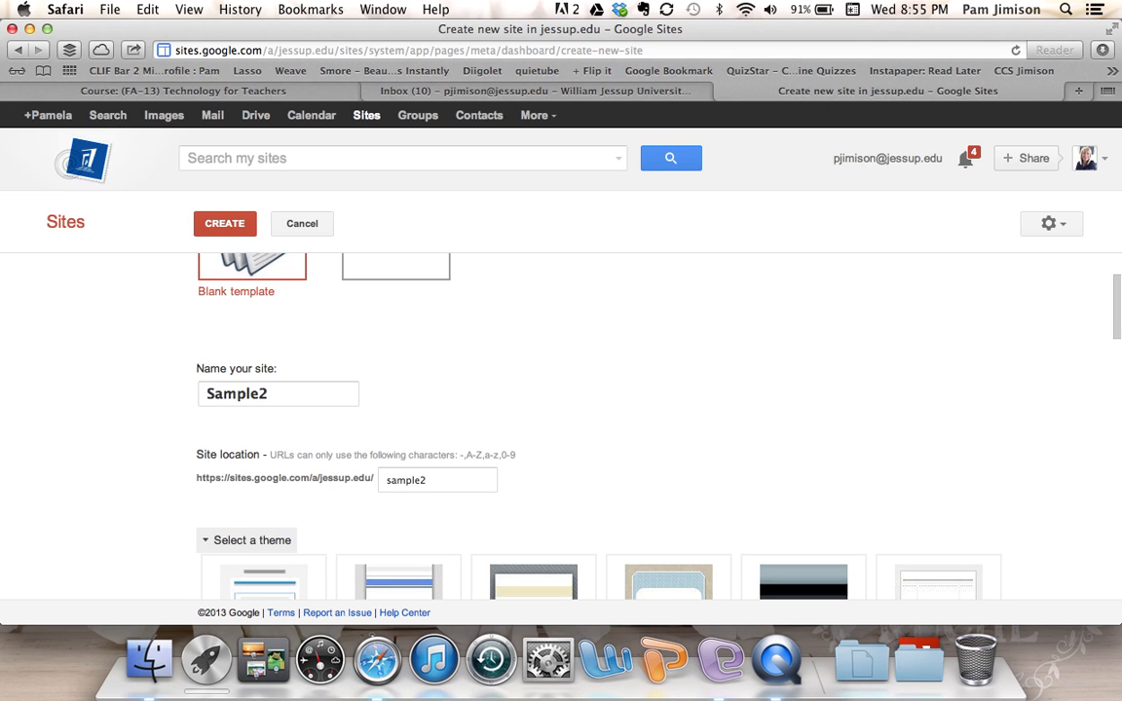
drag(1117, 329, 1115, 388)
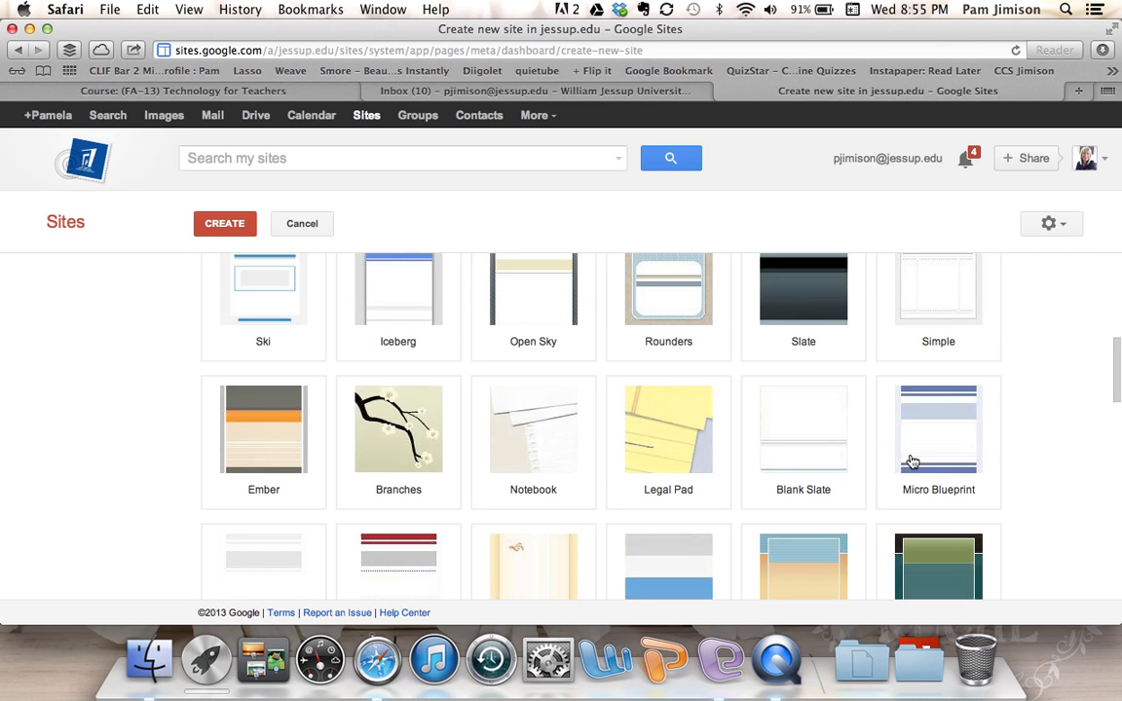
mouse_move(1119, 380)
mouse_down()
mouse_move(1103, 444)
mouse_move(1101, 571)
mouse_move(1112, 370)
mouse_up()
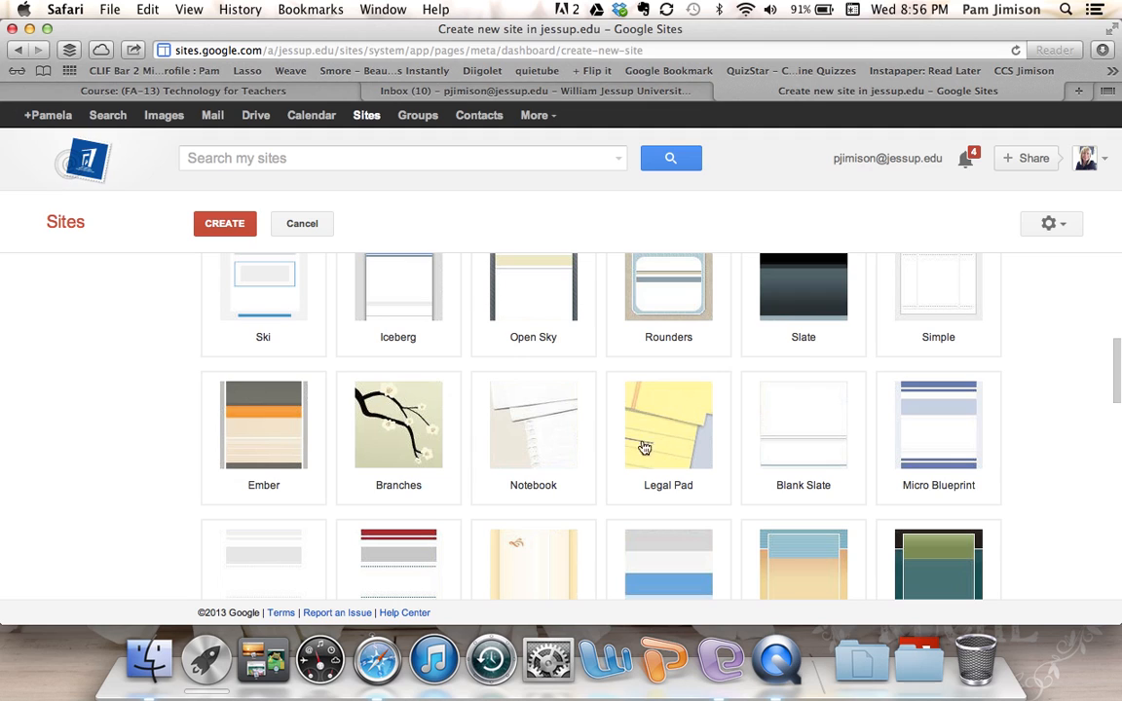
click(534, 438)
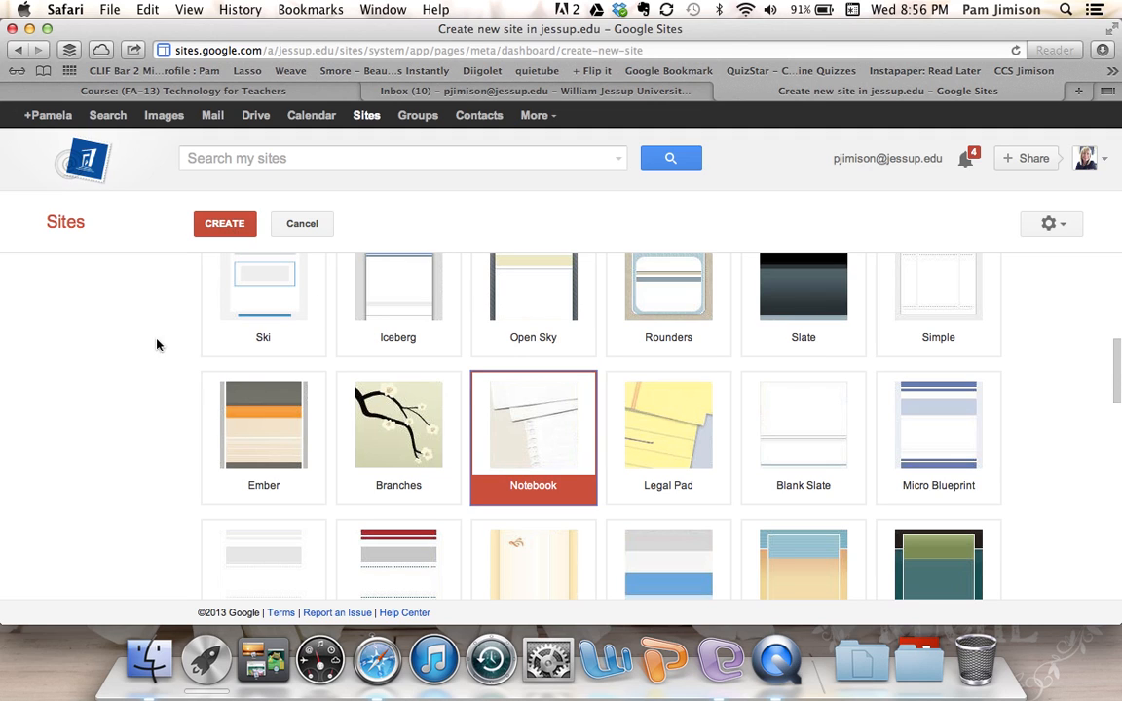
- Create the Sample2 site, opening its empty Home page
scroll(183, 421, down, 15)
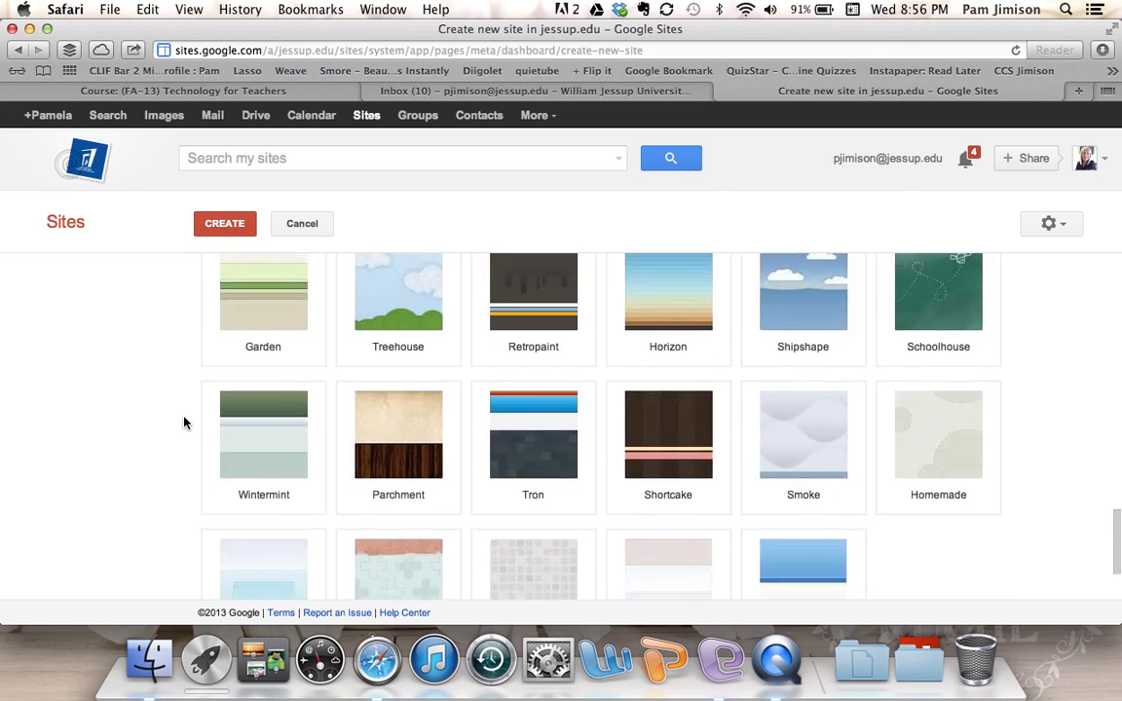
scroll(183, 422, down, 3)
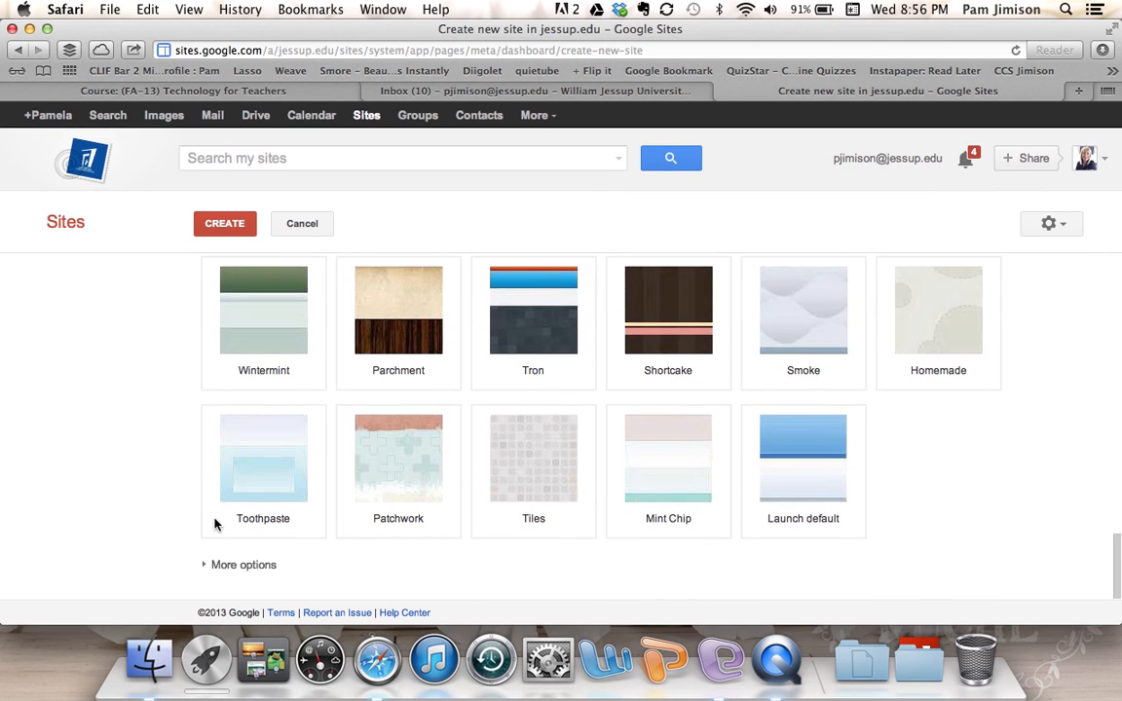
scroll(223, 354, up, 3)
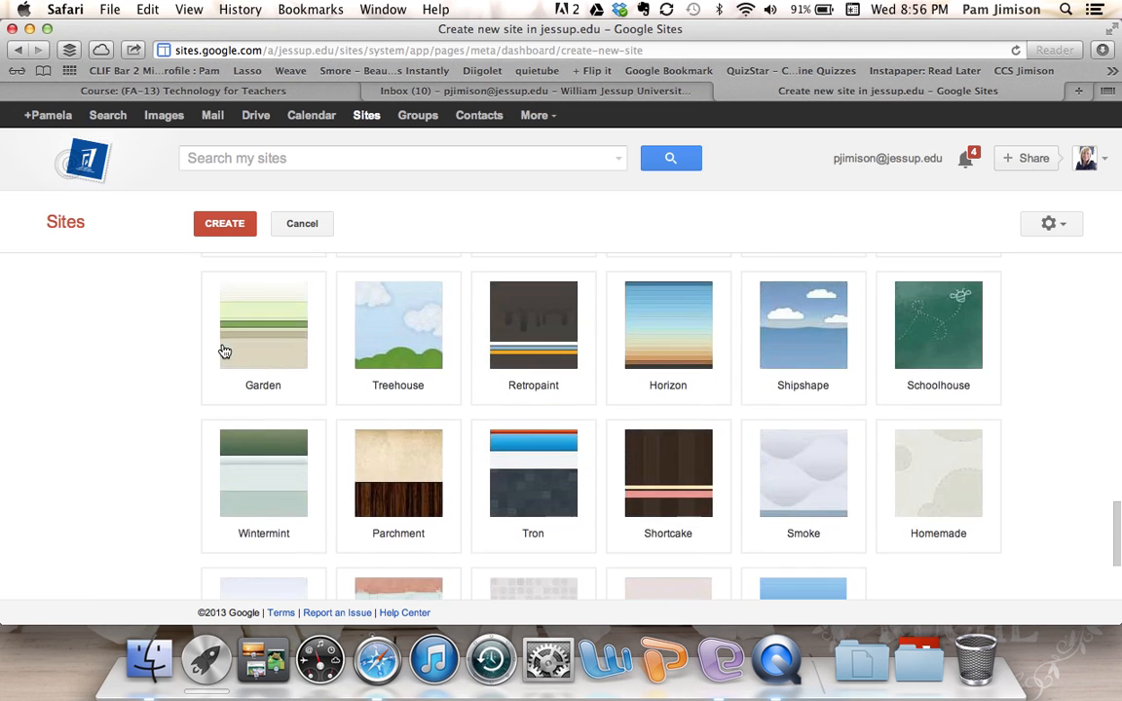
scroll(224, 351, up, 5)
scroll(224, 352, up, 8)
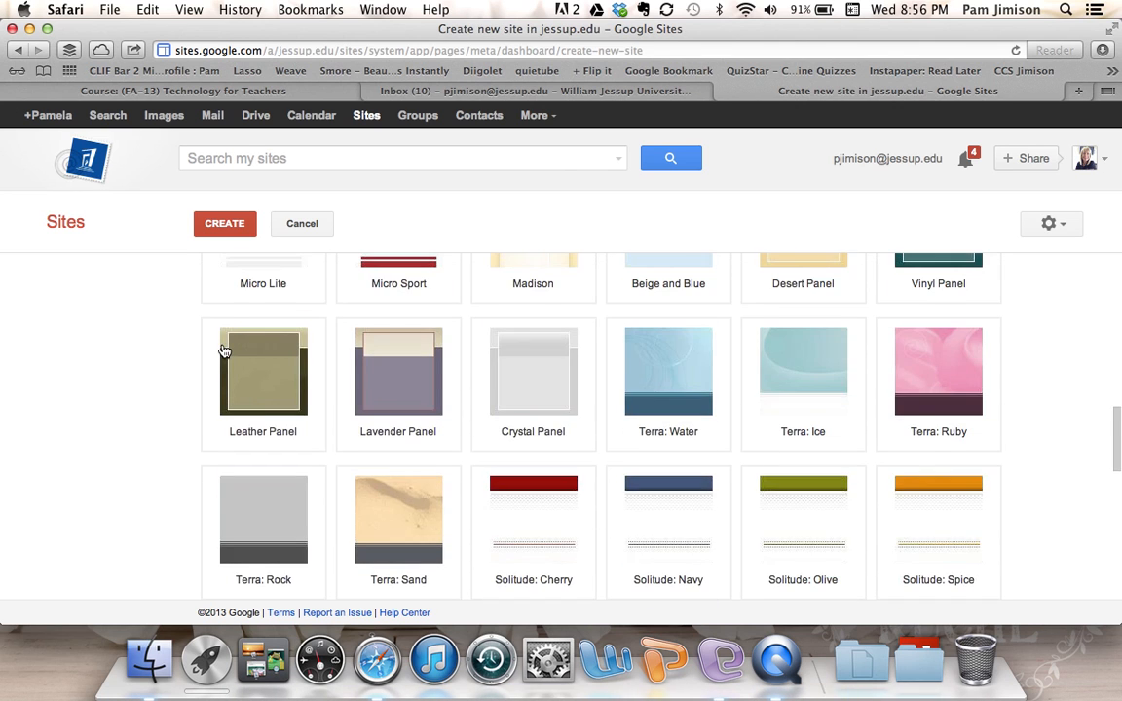
scroll(224, 352, up, 2)
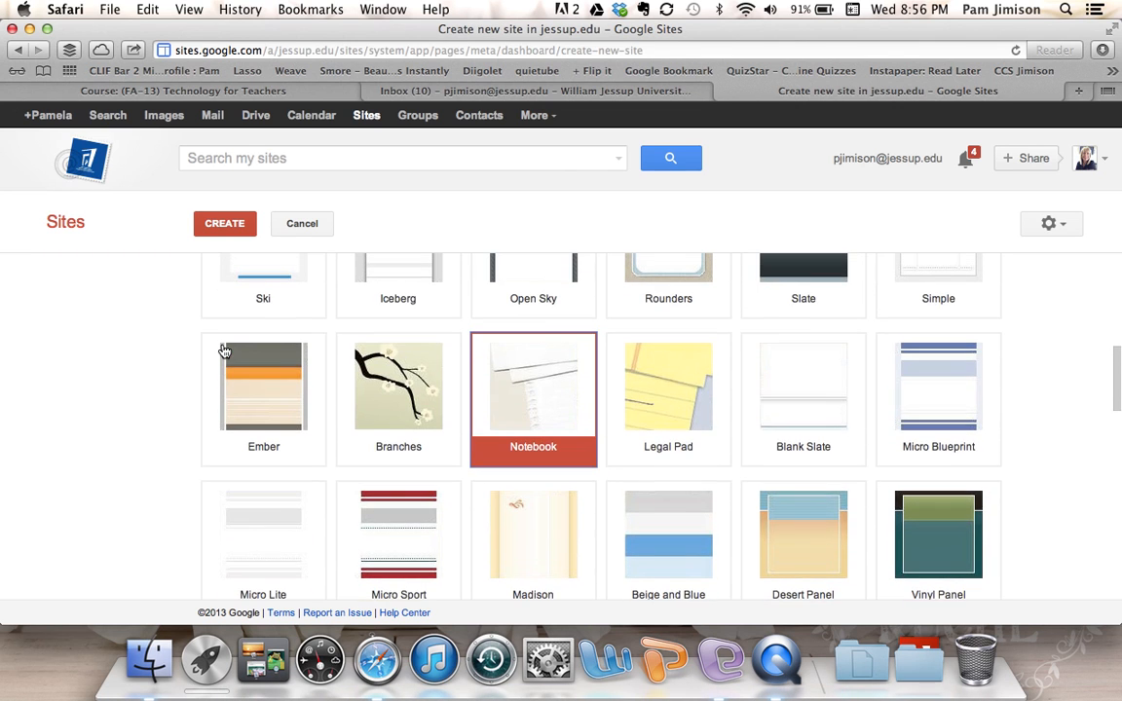
click(225, 225)
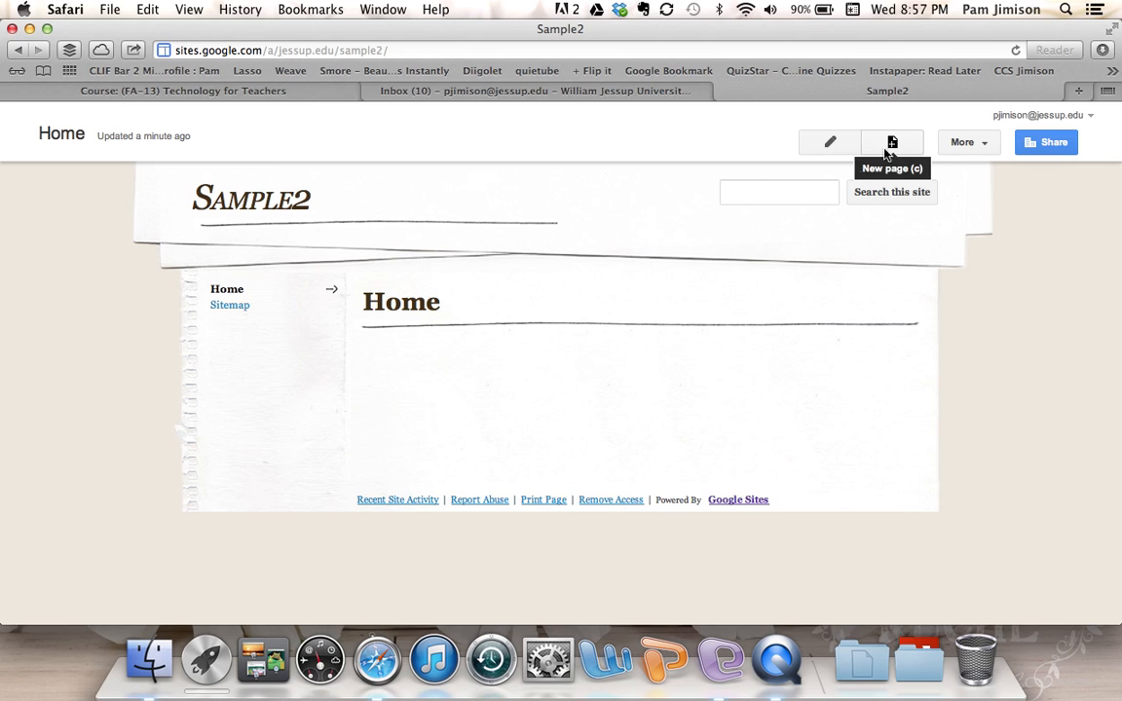
- Put the Sample2 Home page into edit mode
click(829, 146)
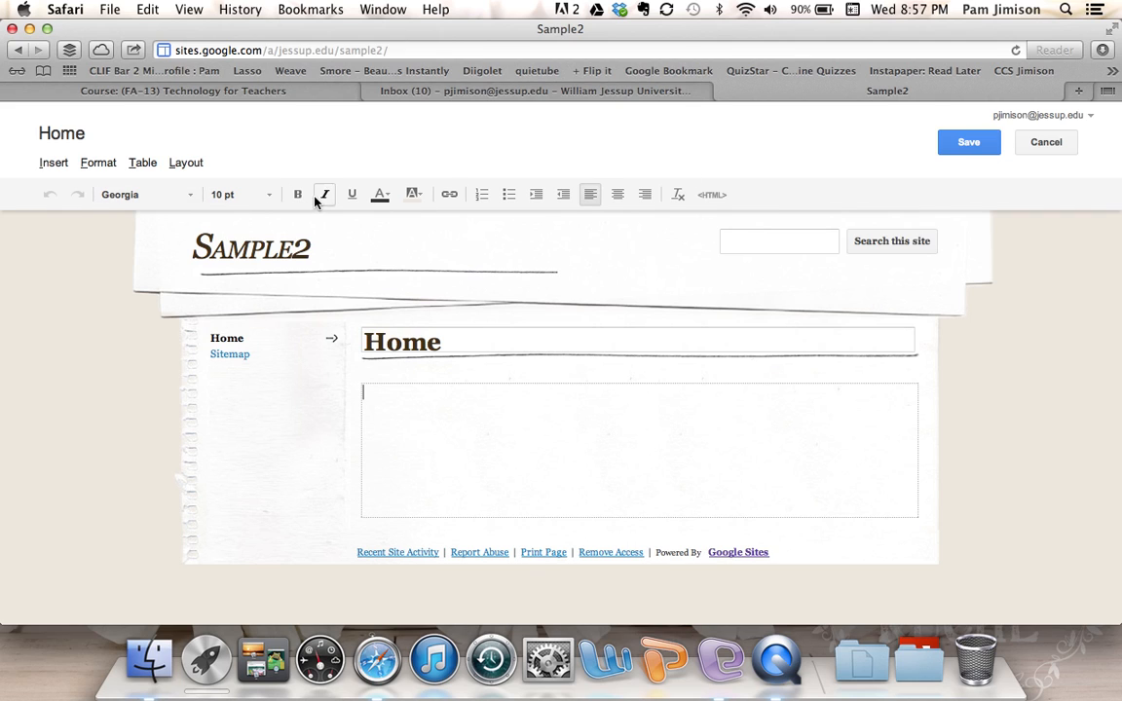
click(191, 202)
click(191, 202)
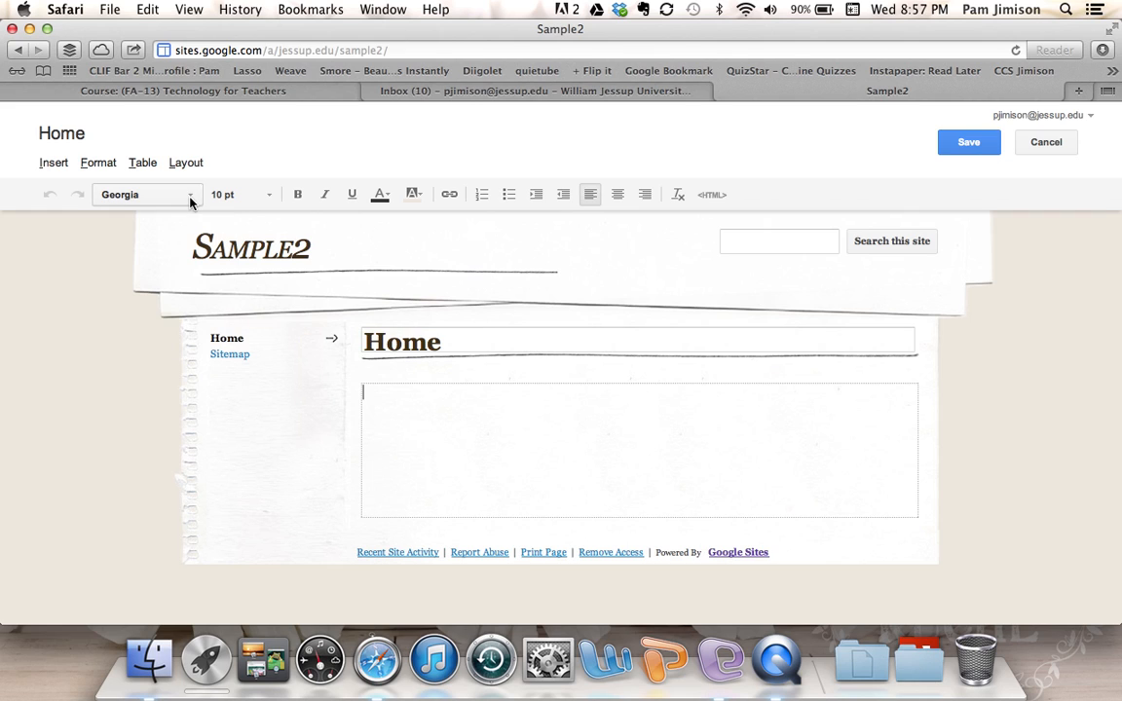
click(270, 201)
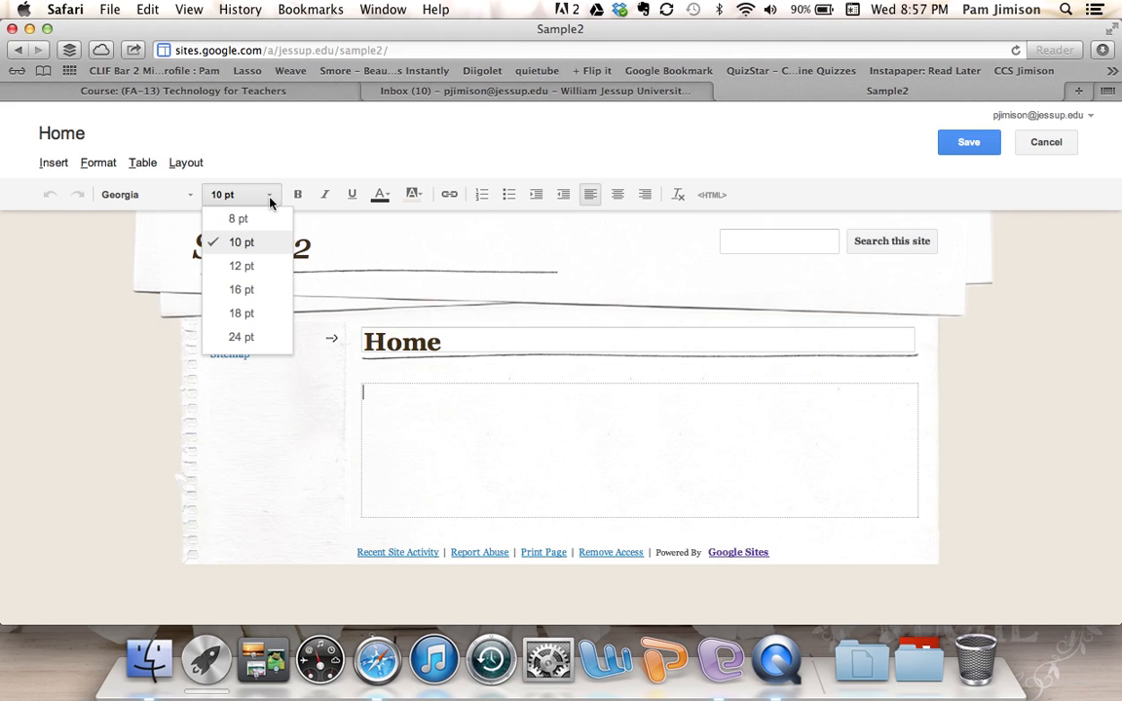
click(270, 200)
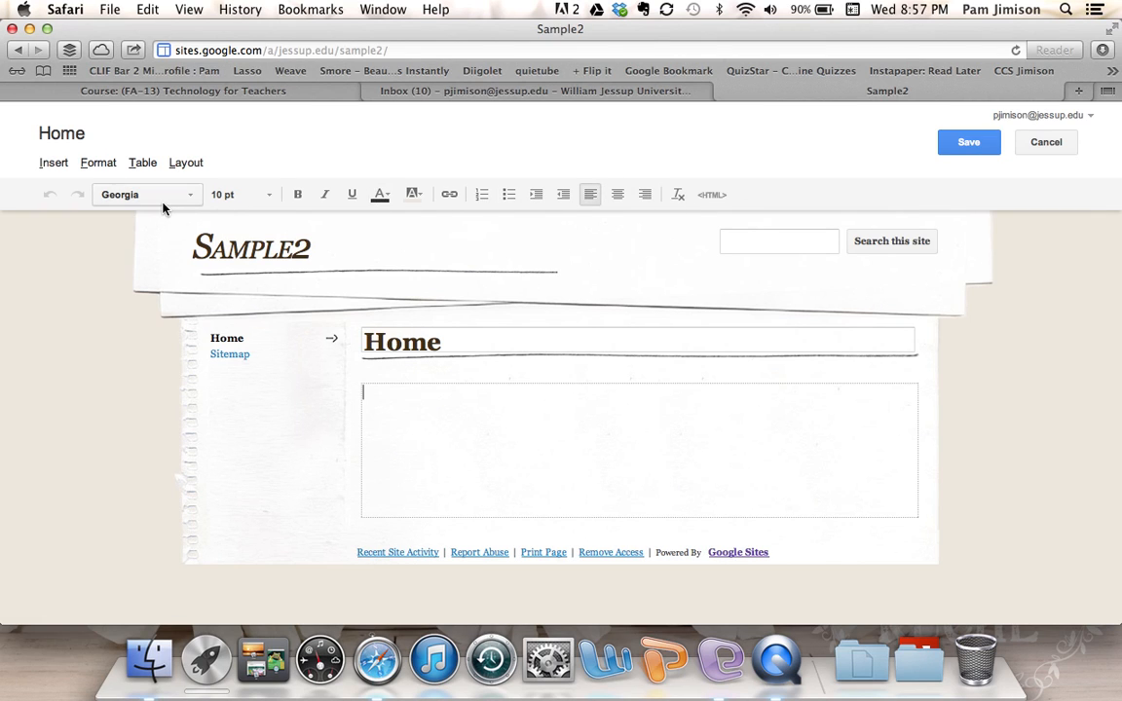
click(188, 199)
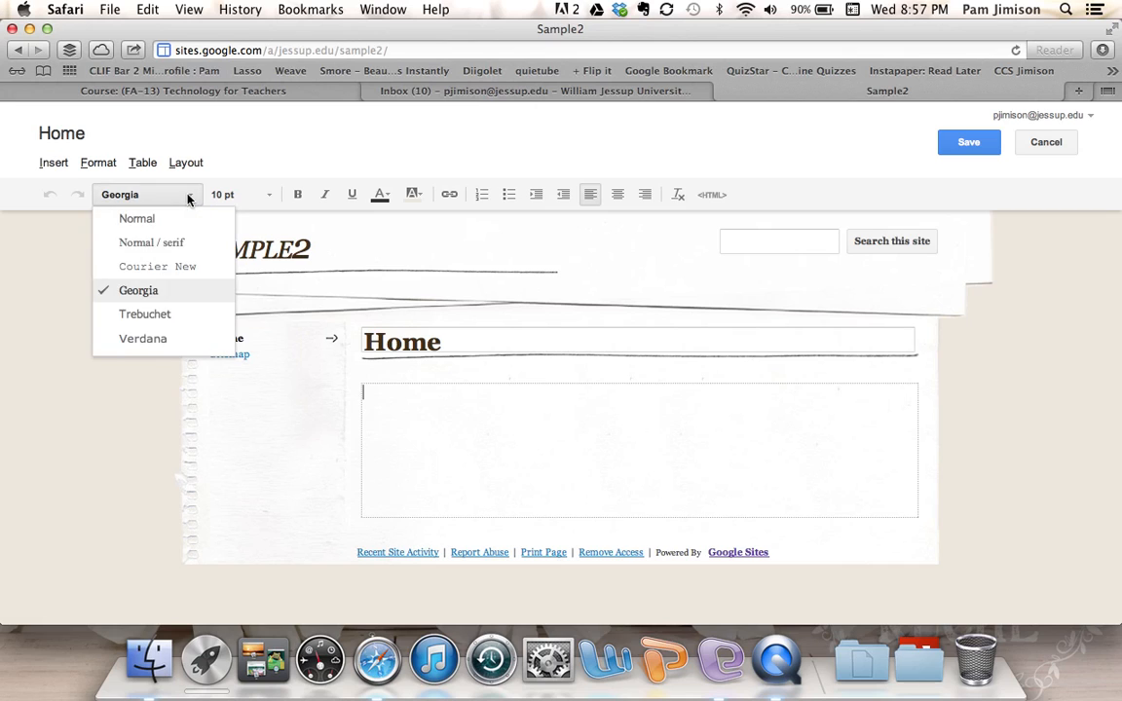
click(154, 346)
click(265, 199)
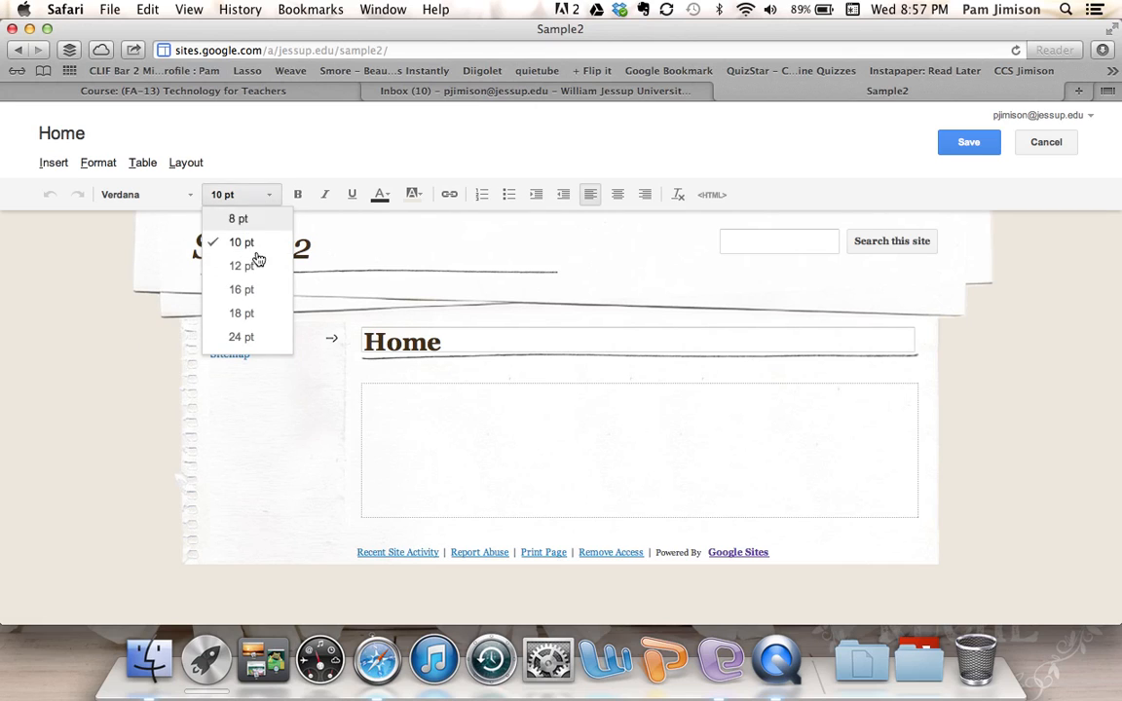
click(243, 314)
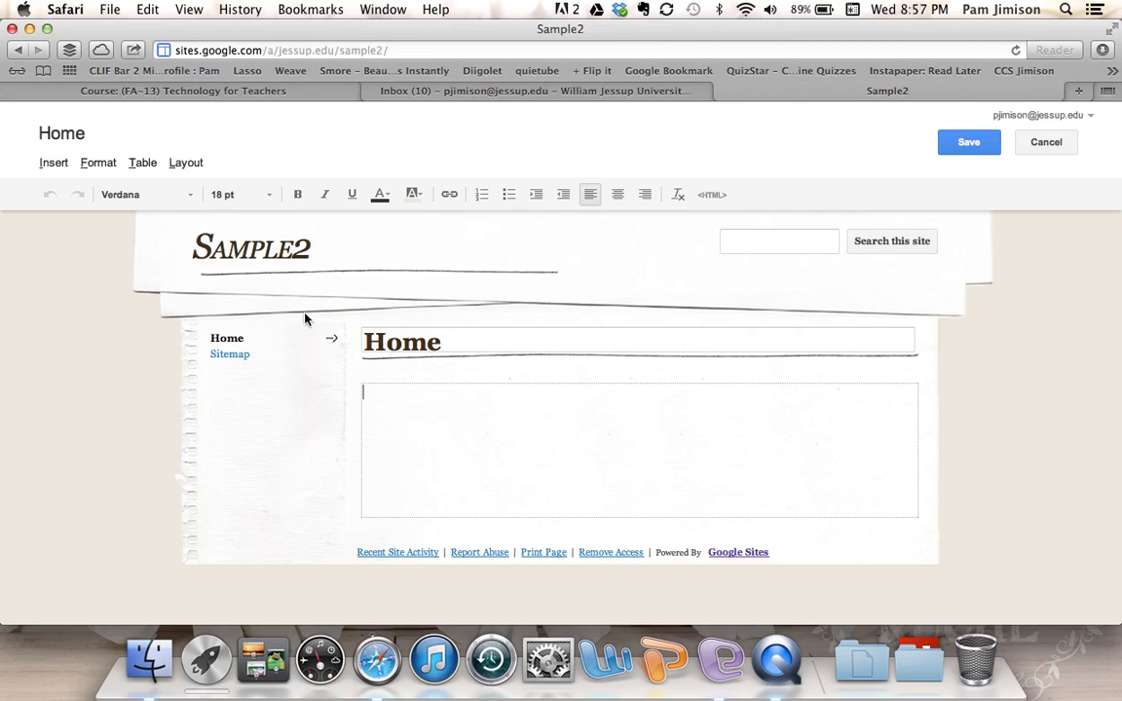
click(369, 403)
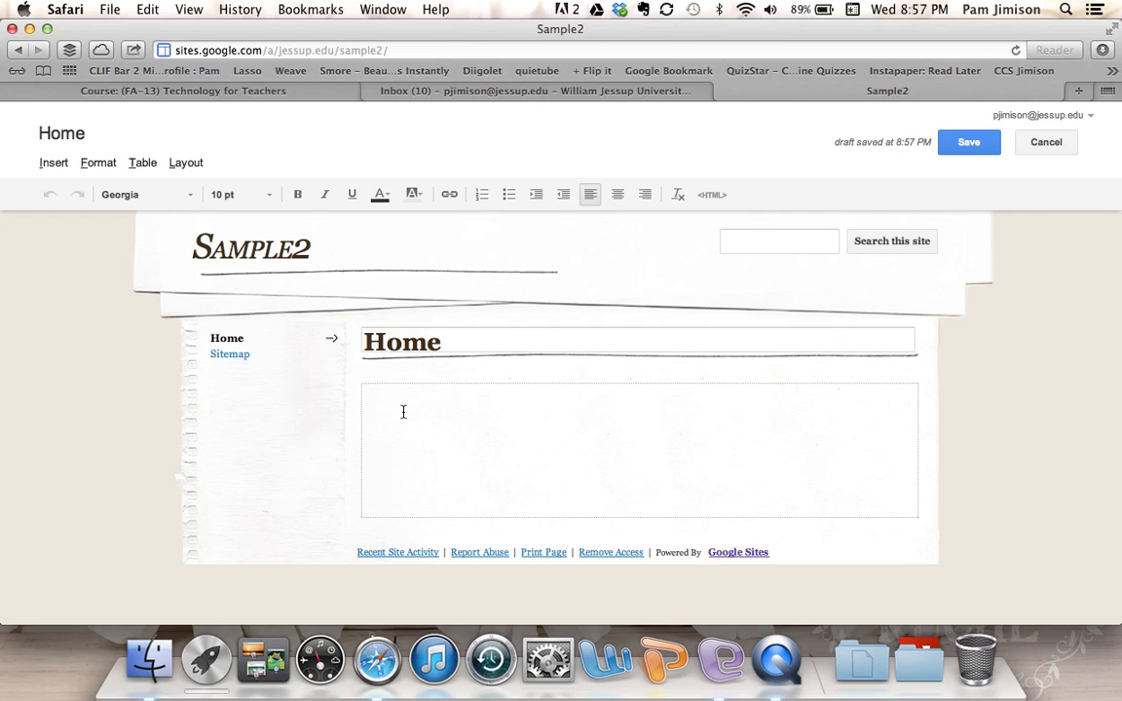
- Write 'Hello! Welcome to my home page! I can type a paragraph about myself.' and save
text(Hello! Welcome to my home page)
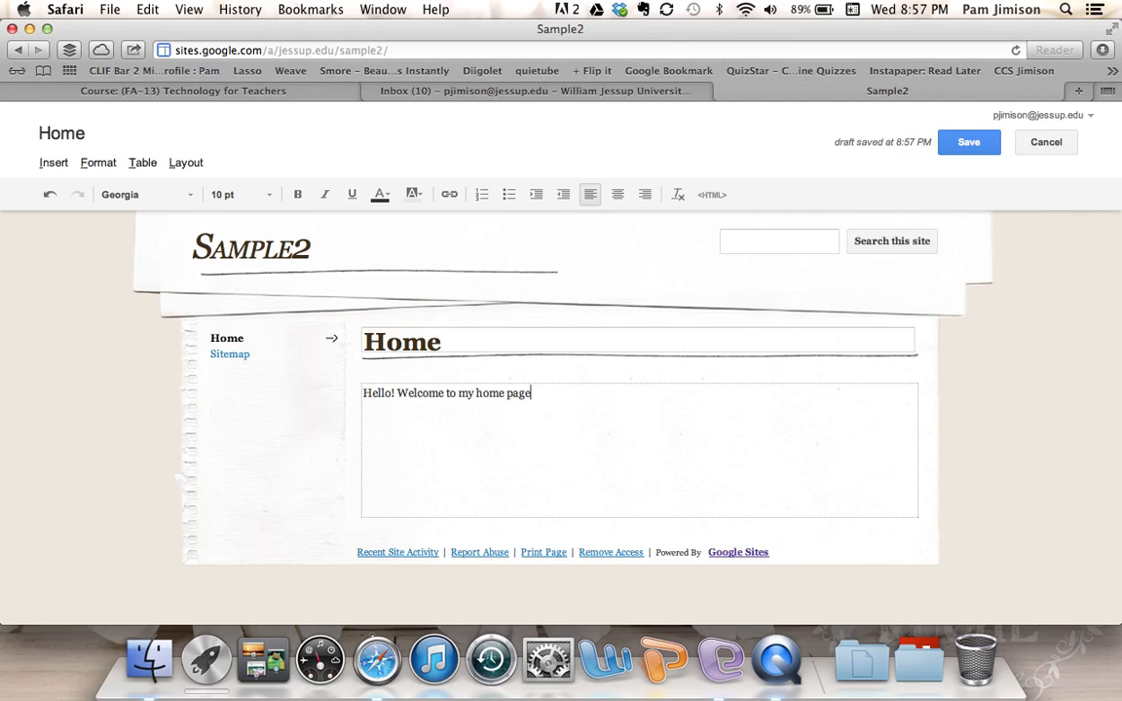
text(! I can type a paragraph)
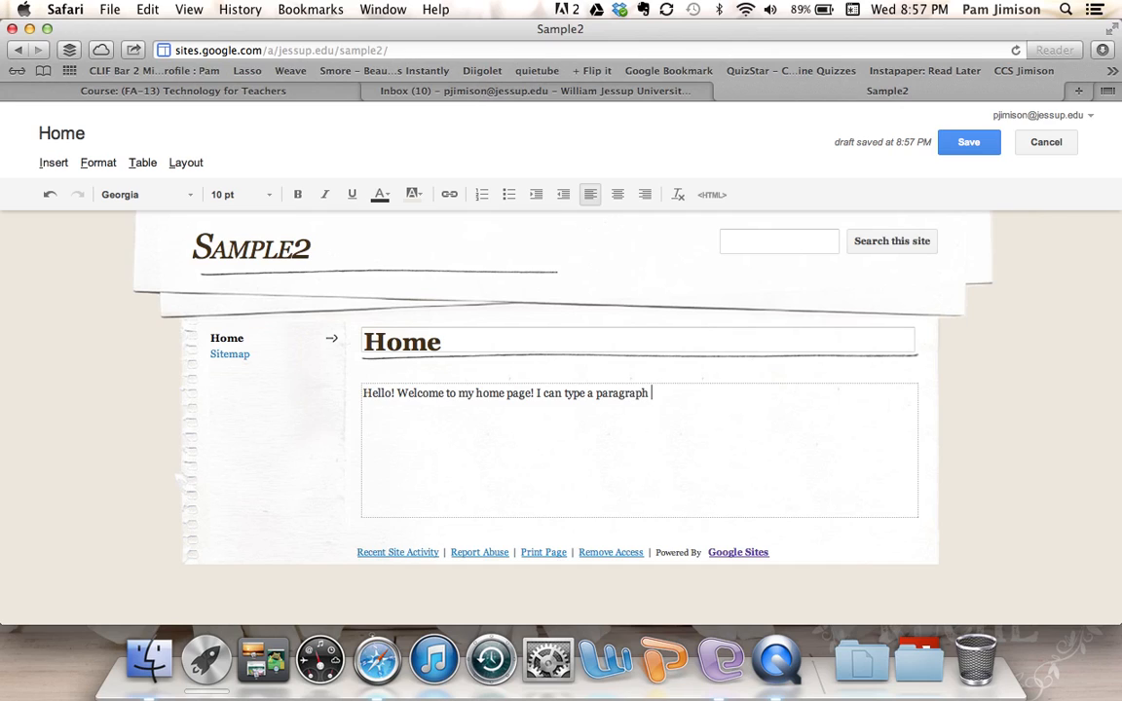
text( about myself.)
click(62, 168)
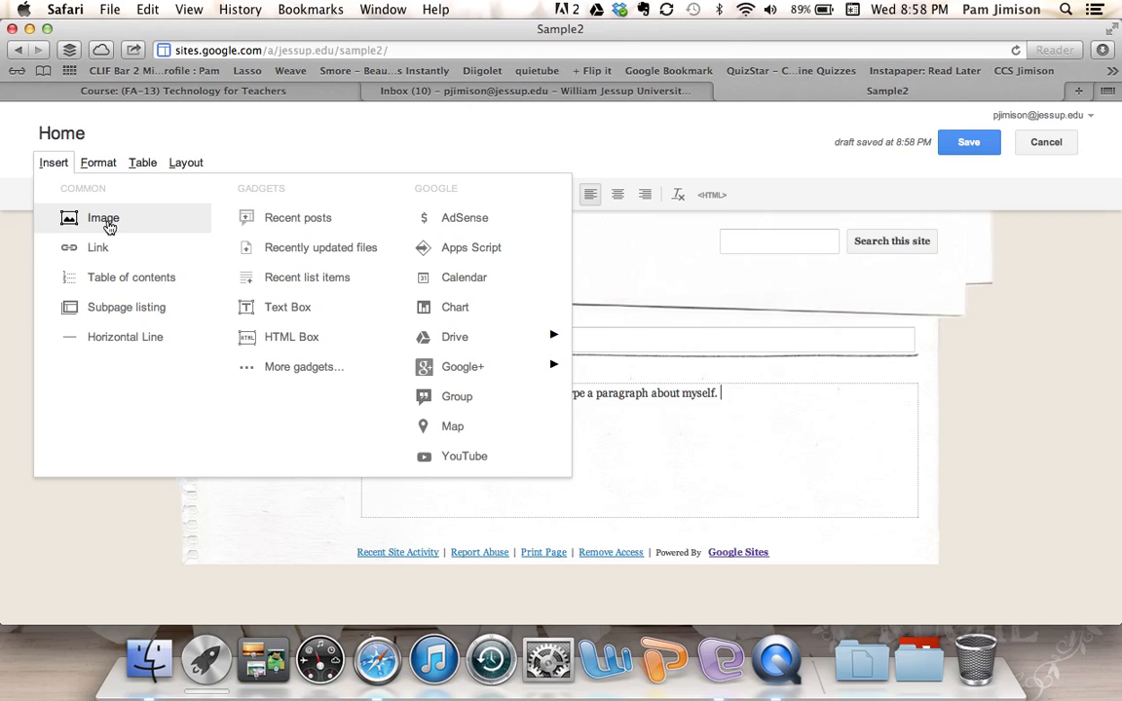
click(717, 442)
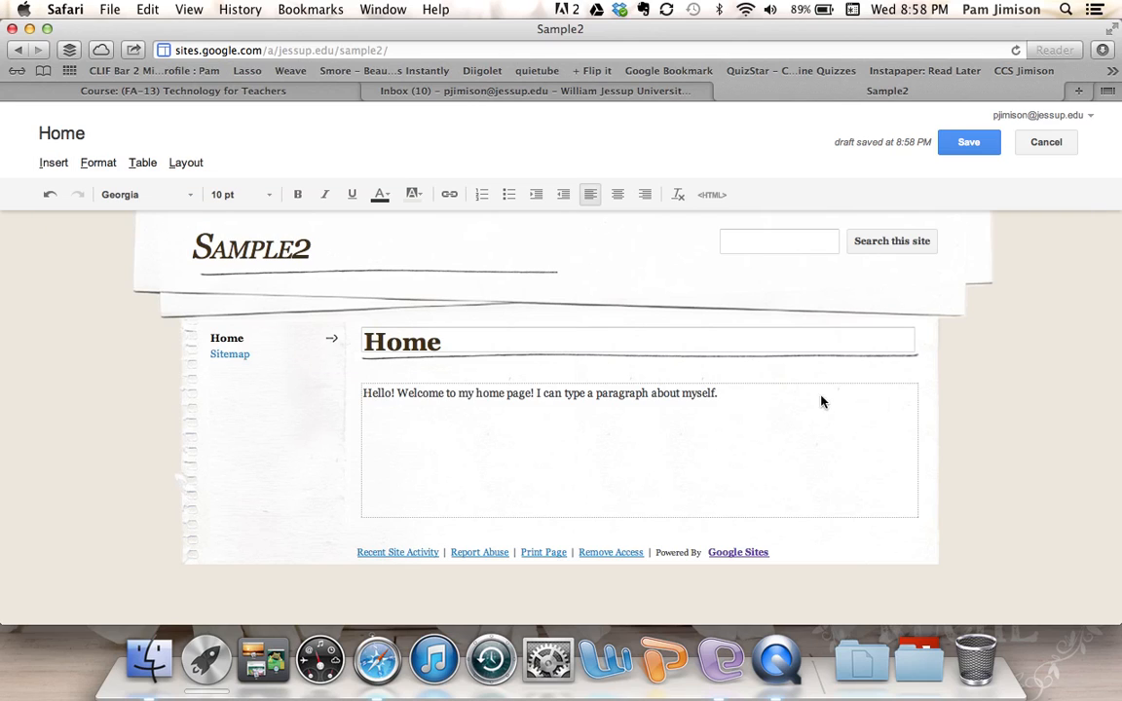
click(969, 144)
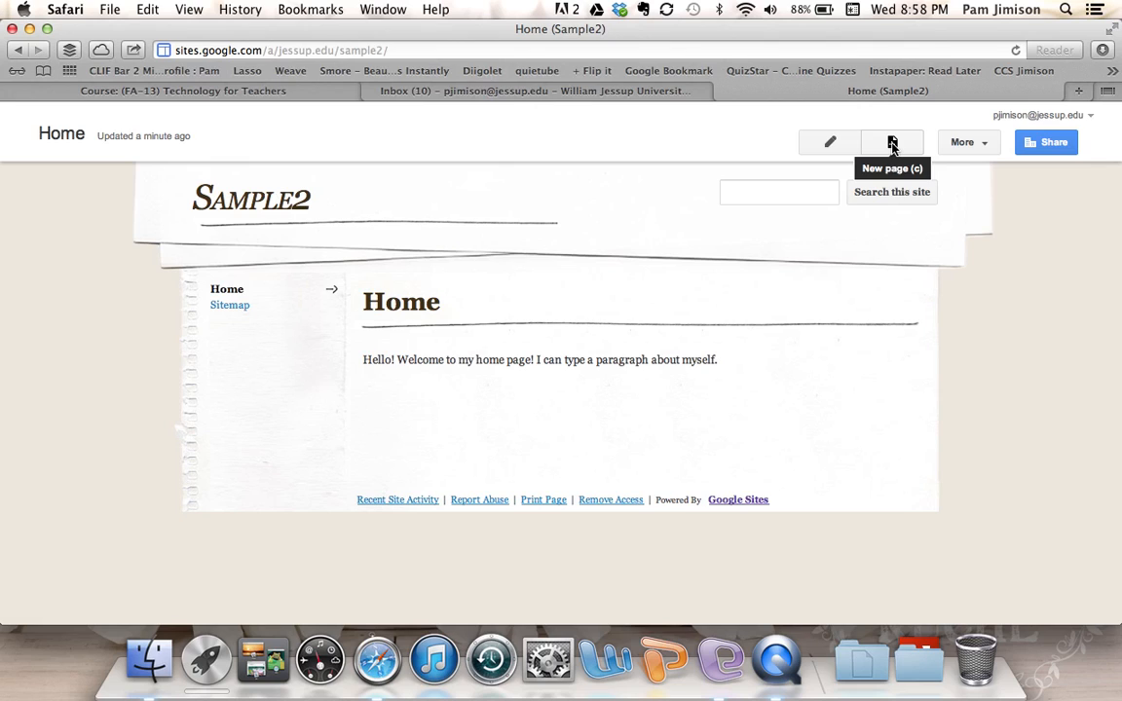
- Create a top-level Resume page from the Web Page template and save it empty
click(894, 145)
click(893, 143)
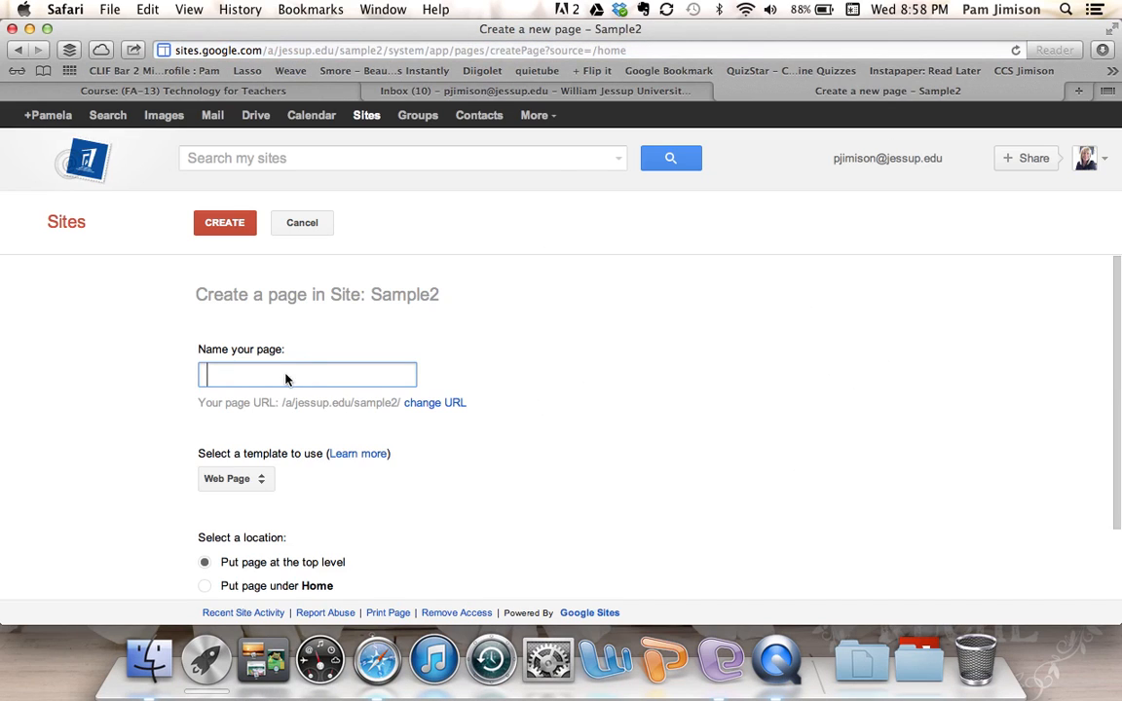
text(Resume)
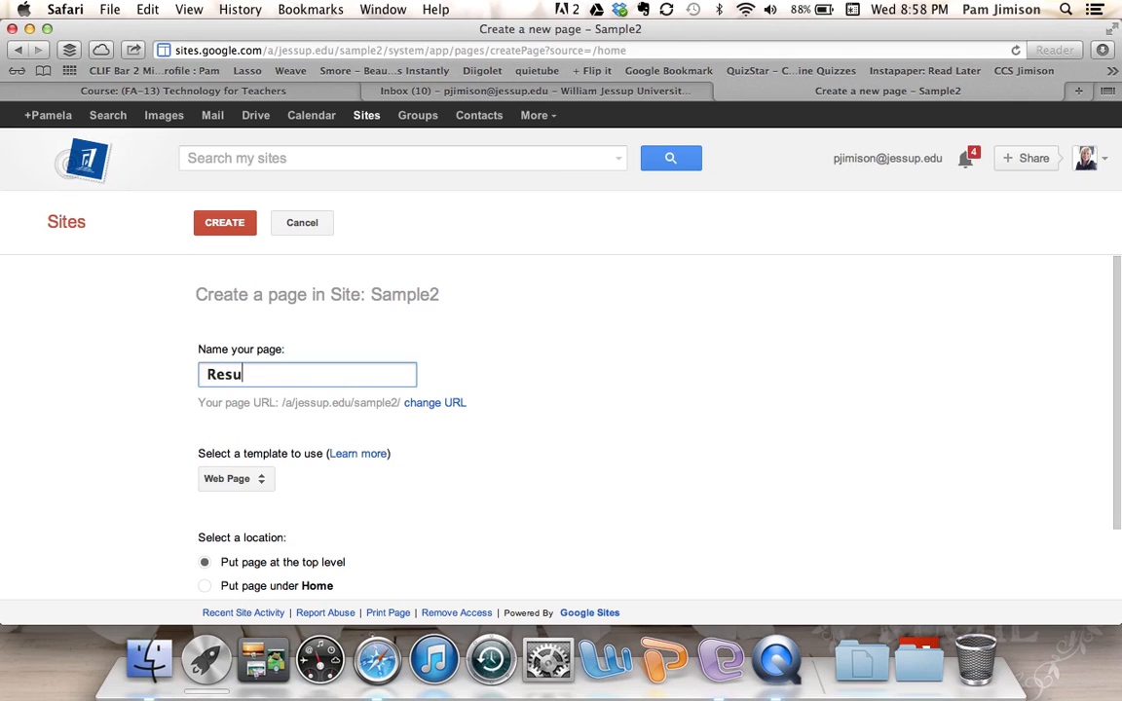
click(571, 460)
scroll(571, 461, down, 3)
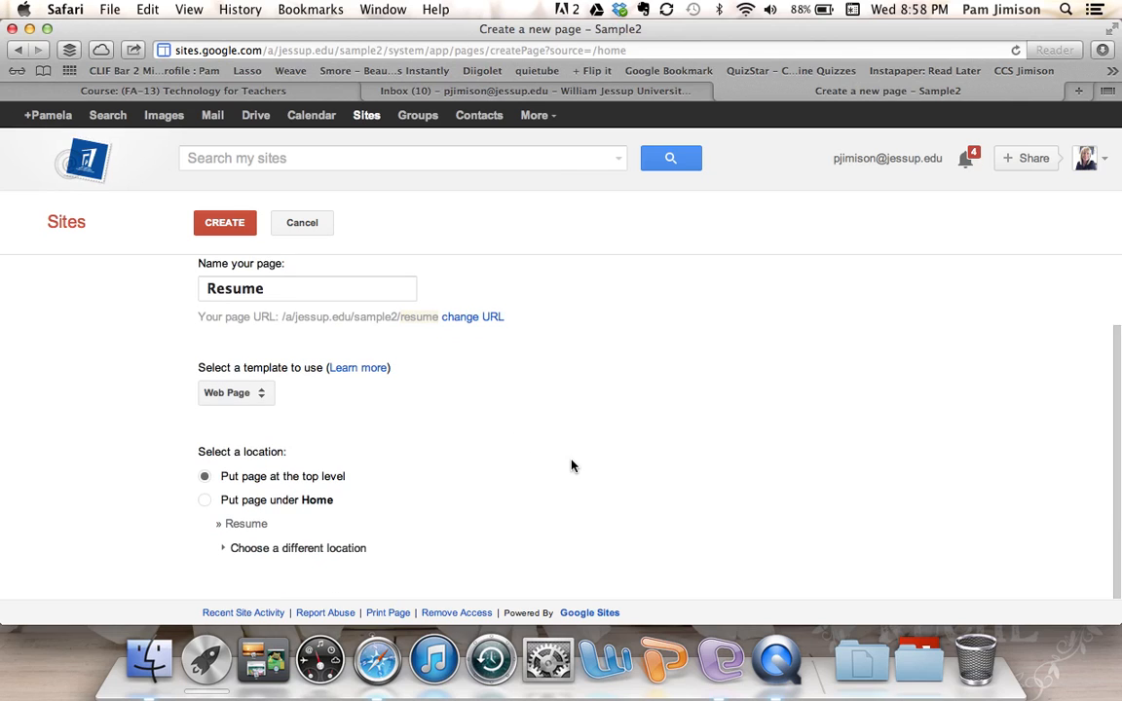
click(261, 397)
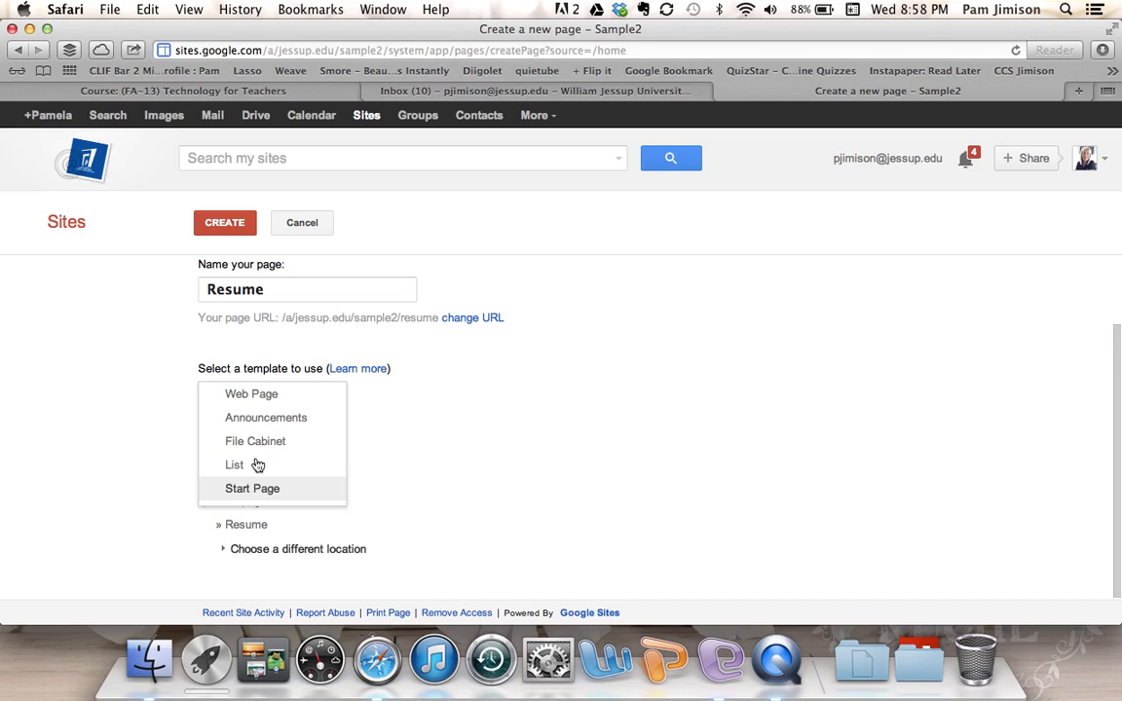
click(272, 402)
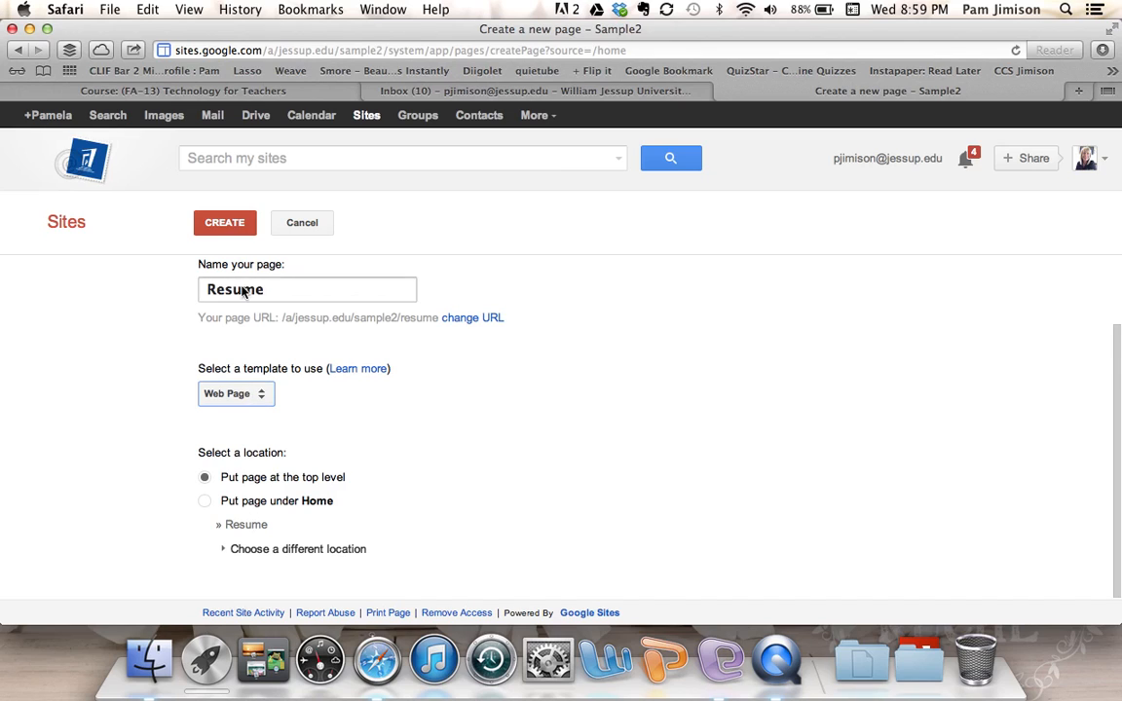
click(234, 224)
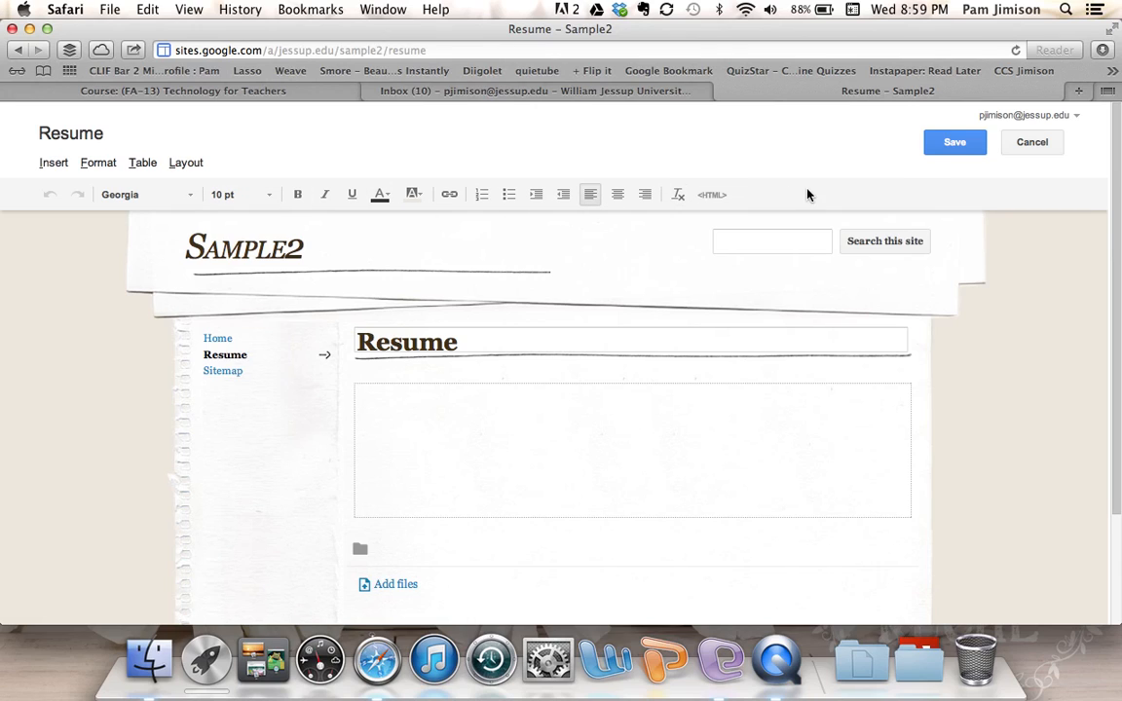
click(954, 147)
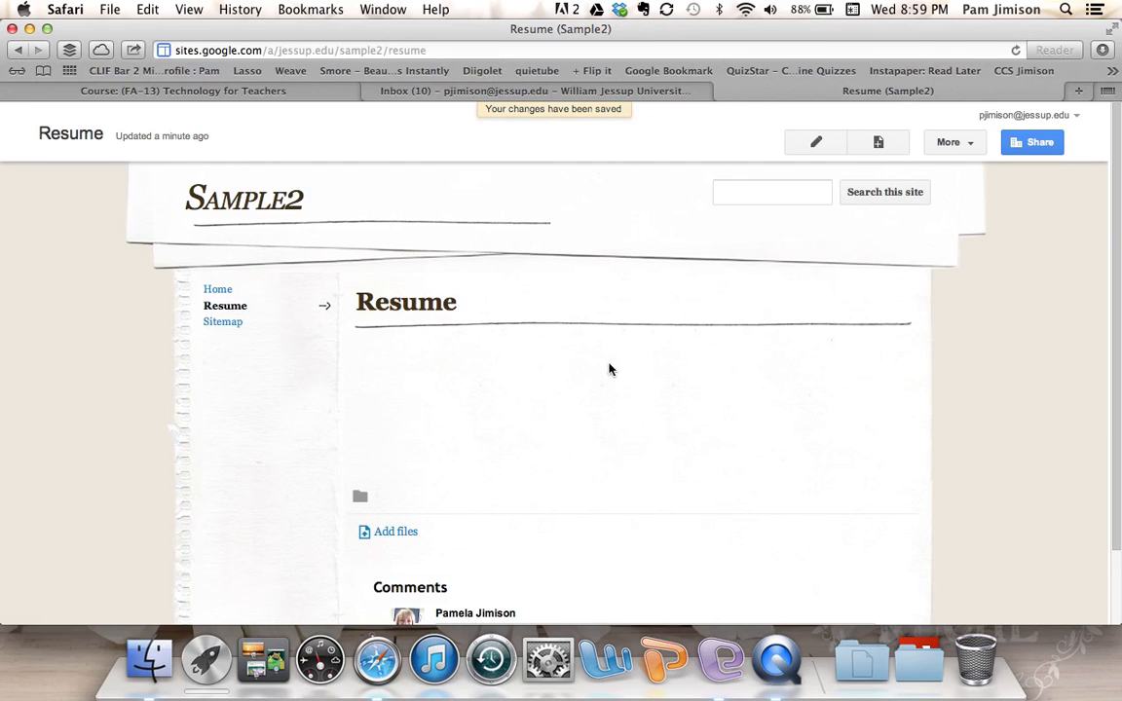
- Create an empty Blog Posts page in Sample2 and save it
click(878, 143)
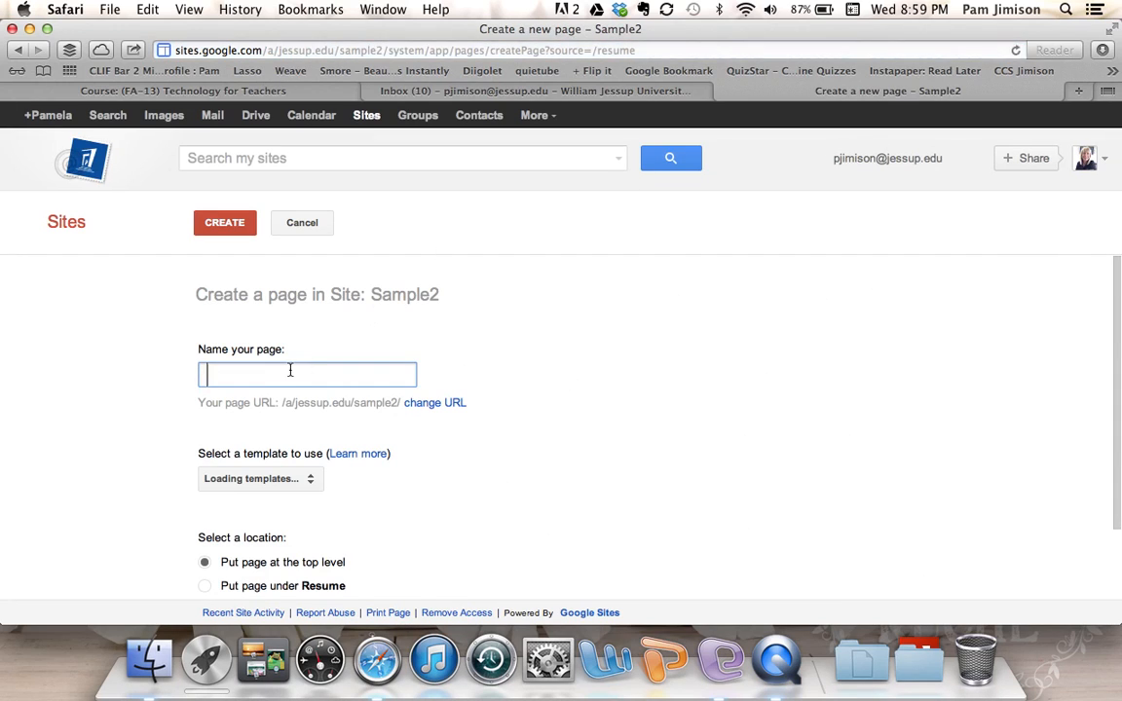
text(Blog Posts)
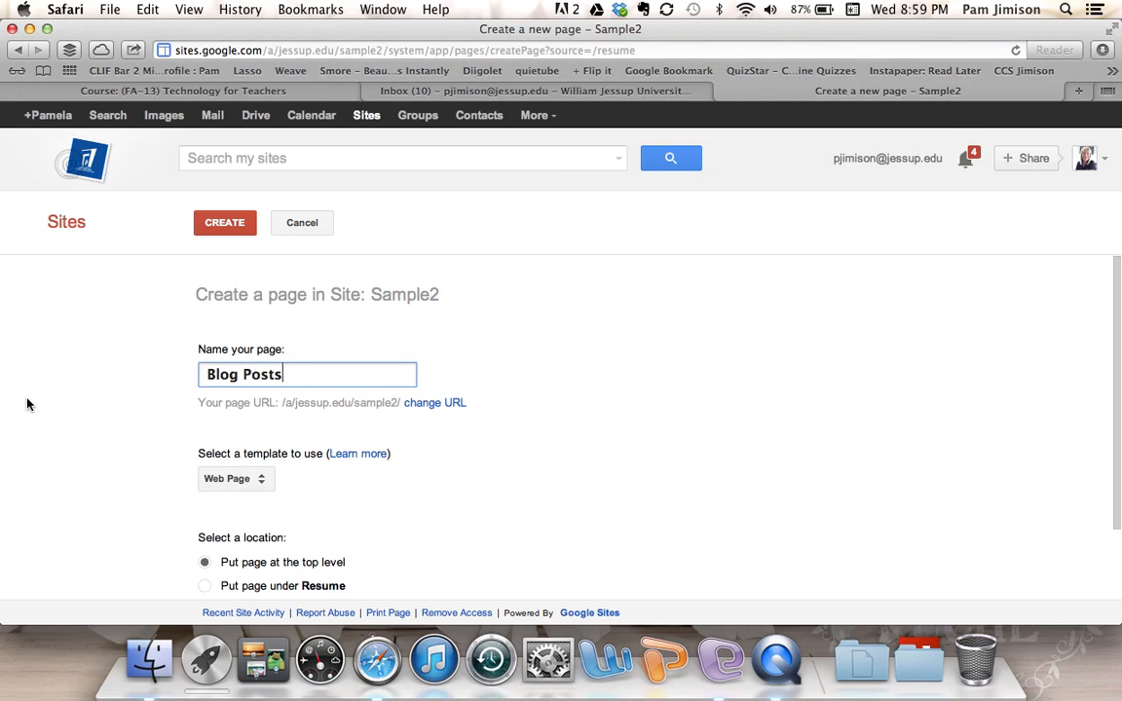
click(227, 225)
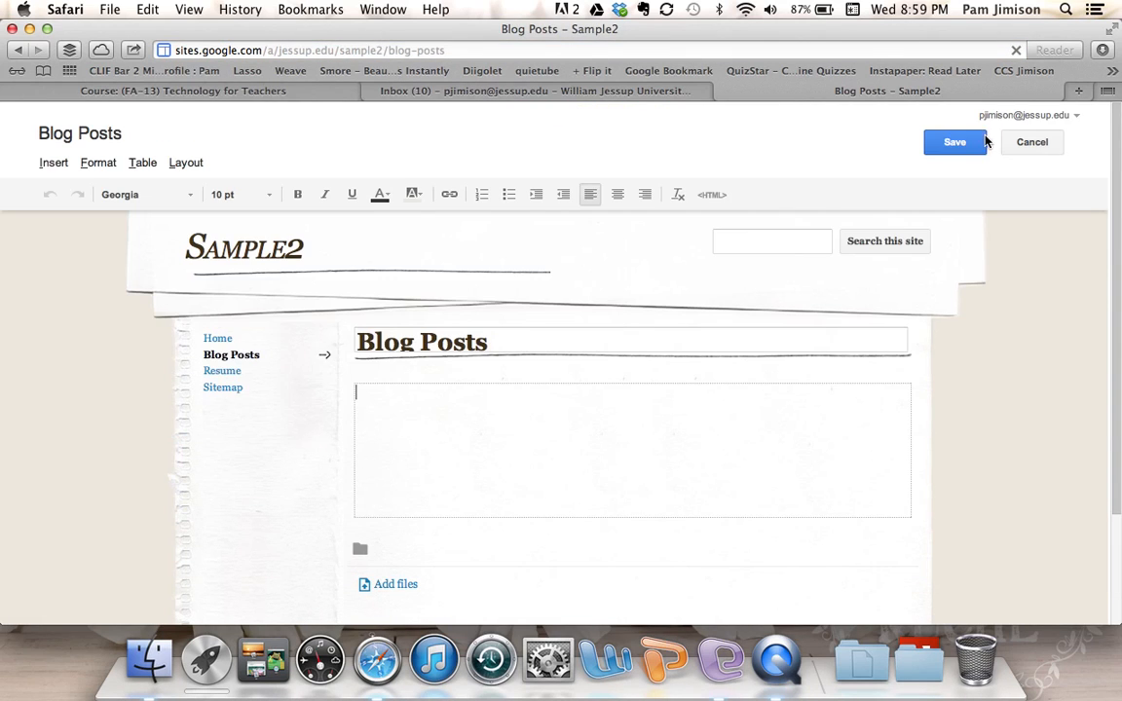
click(954, 144)
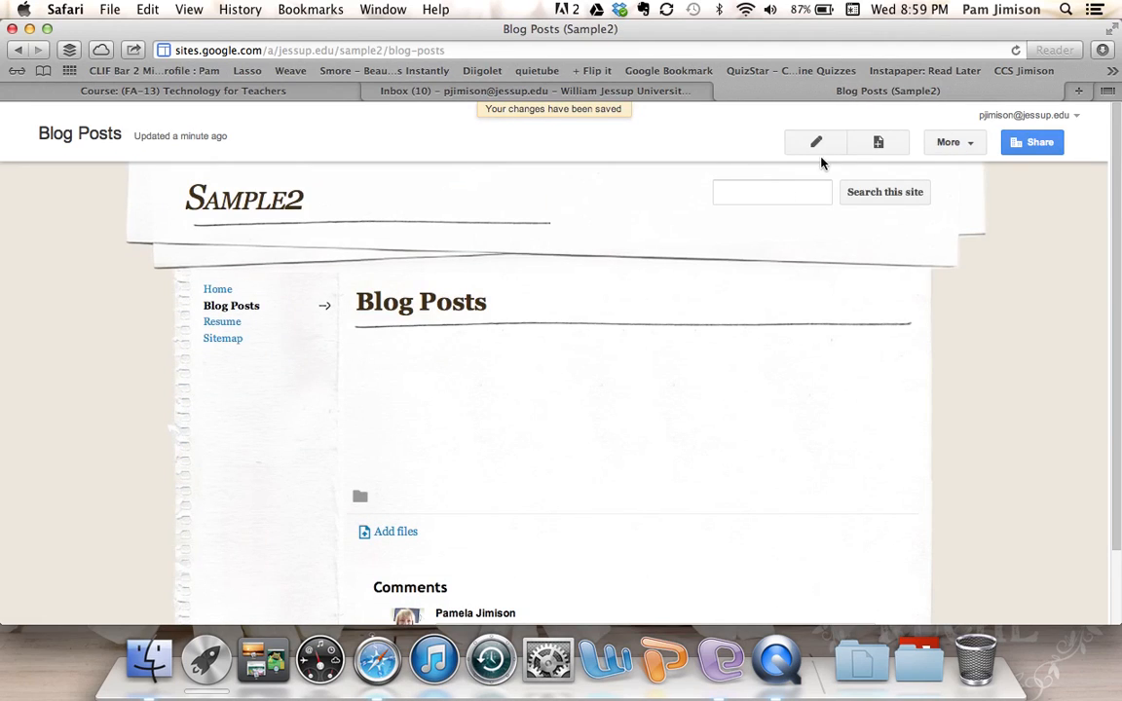
click(878, 143)
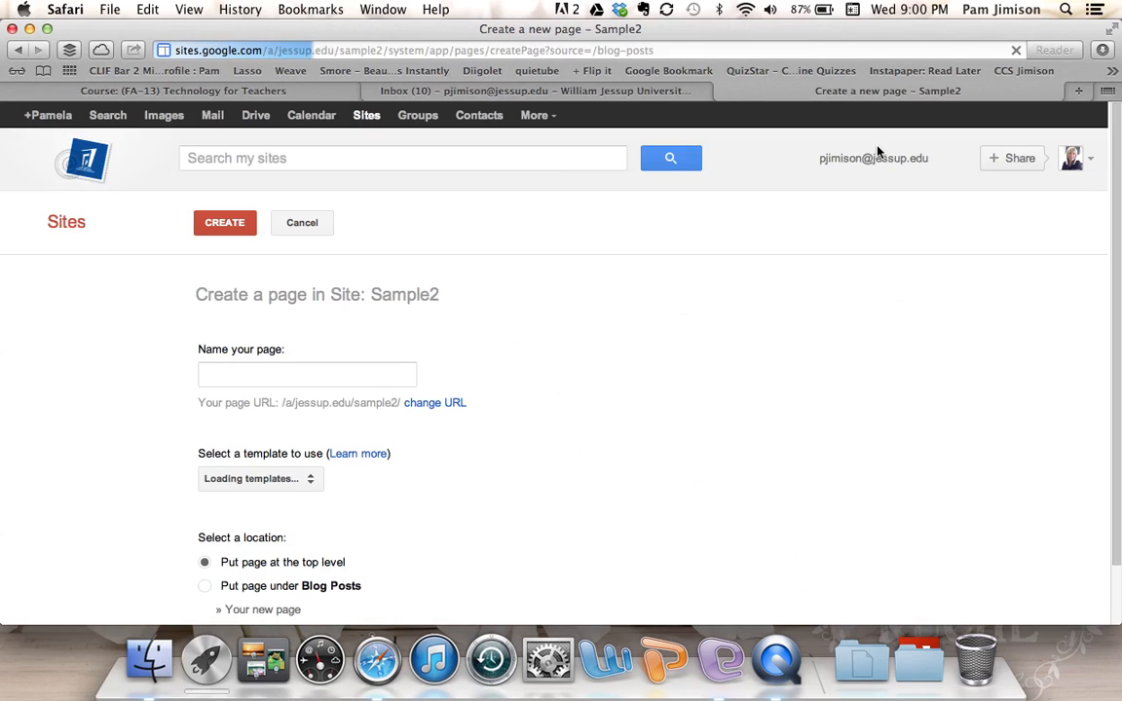
- Create a Portfolio page, then return to the empty Blog Posts page
text(Portf)
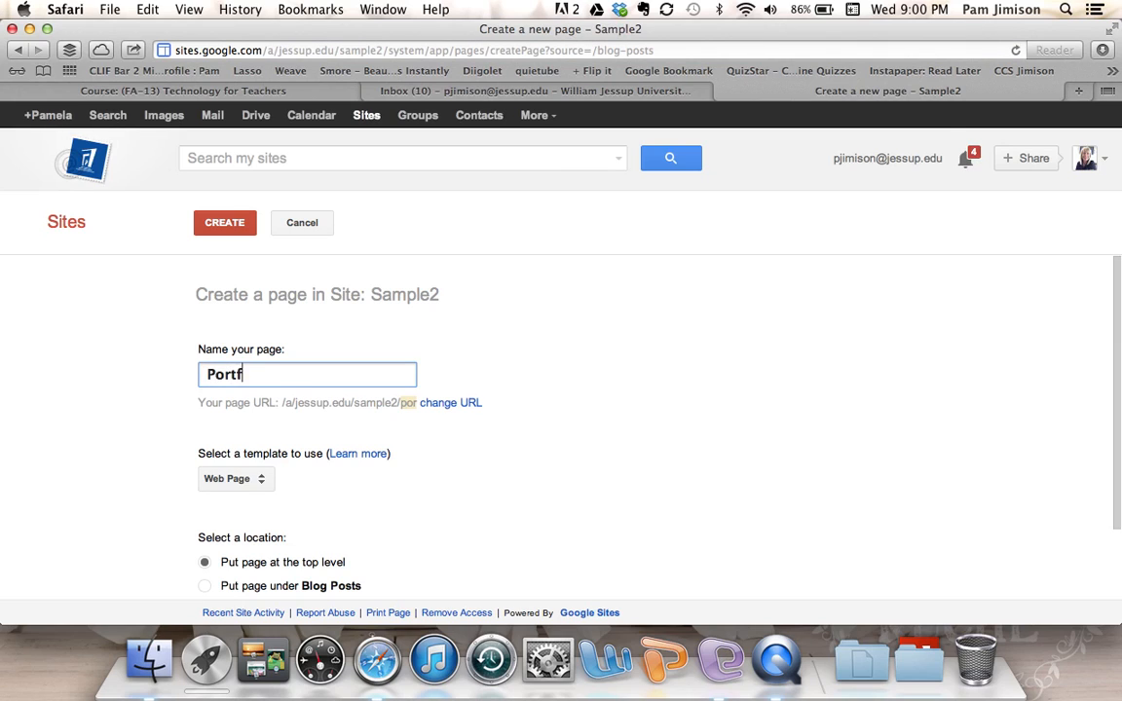
text(olio)
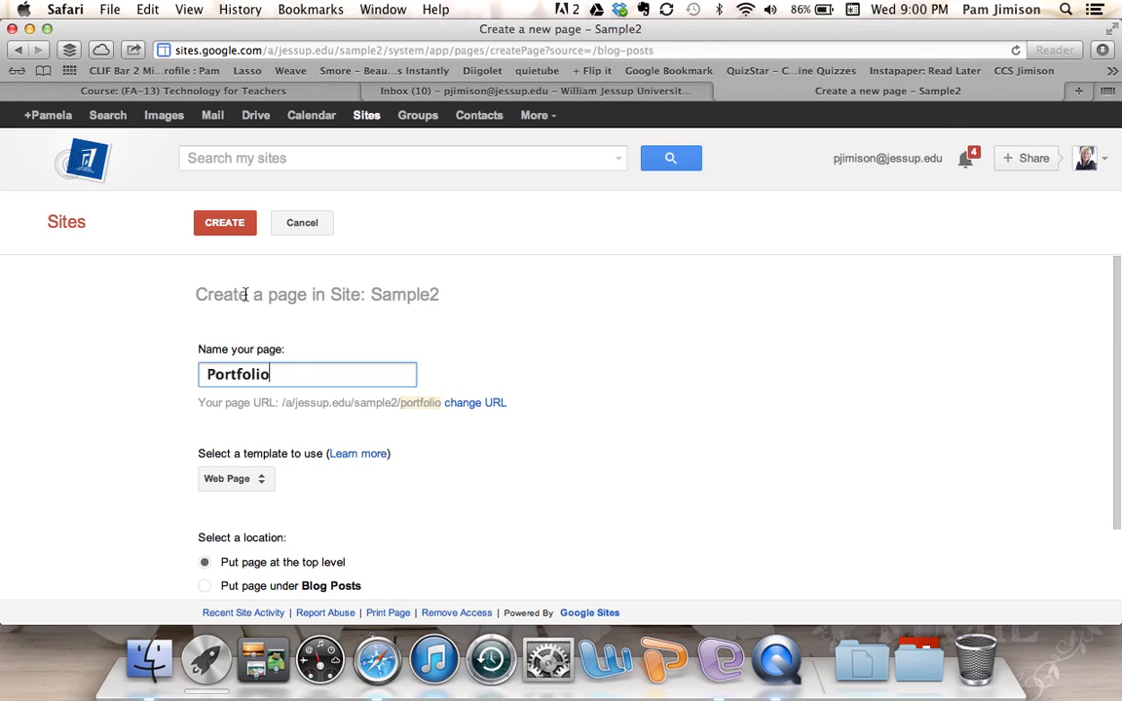
click(231, 230)
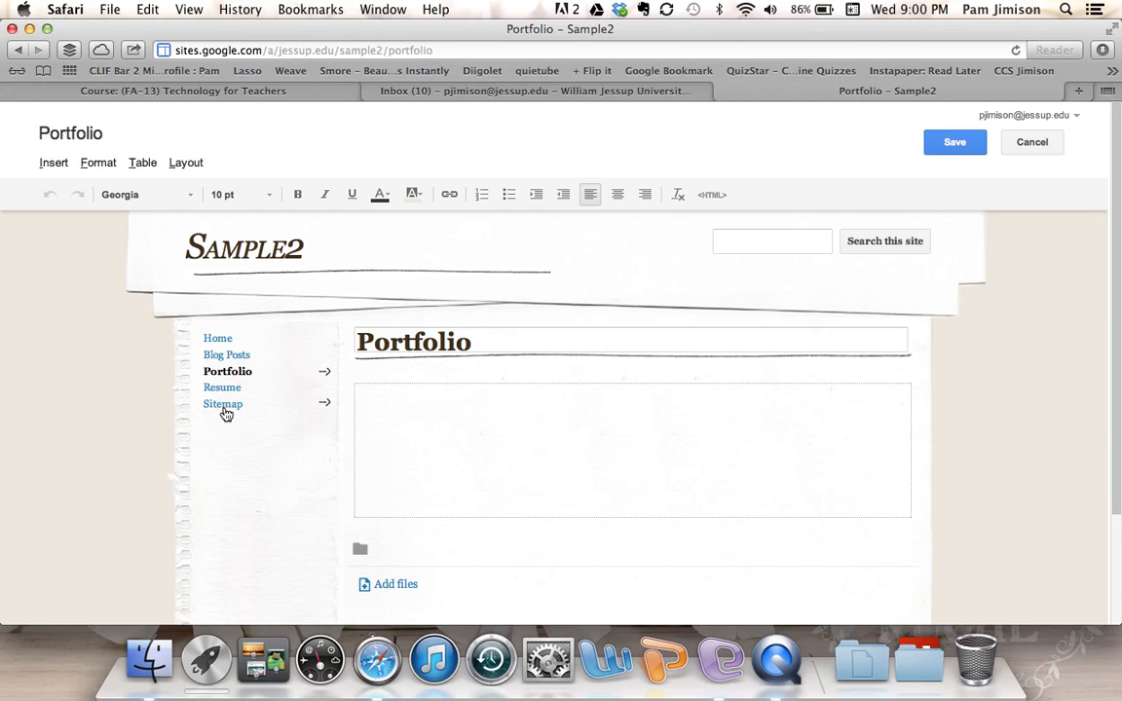
click(224, 357)
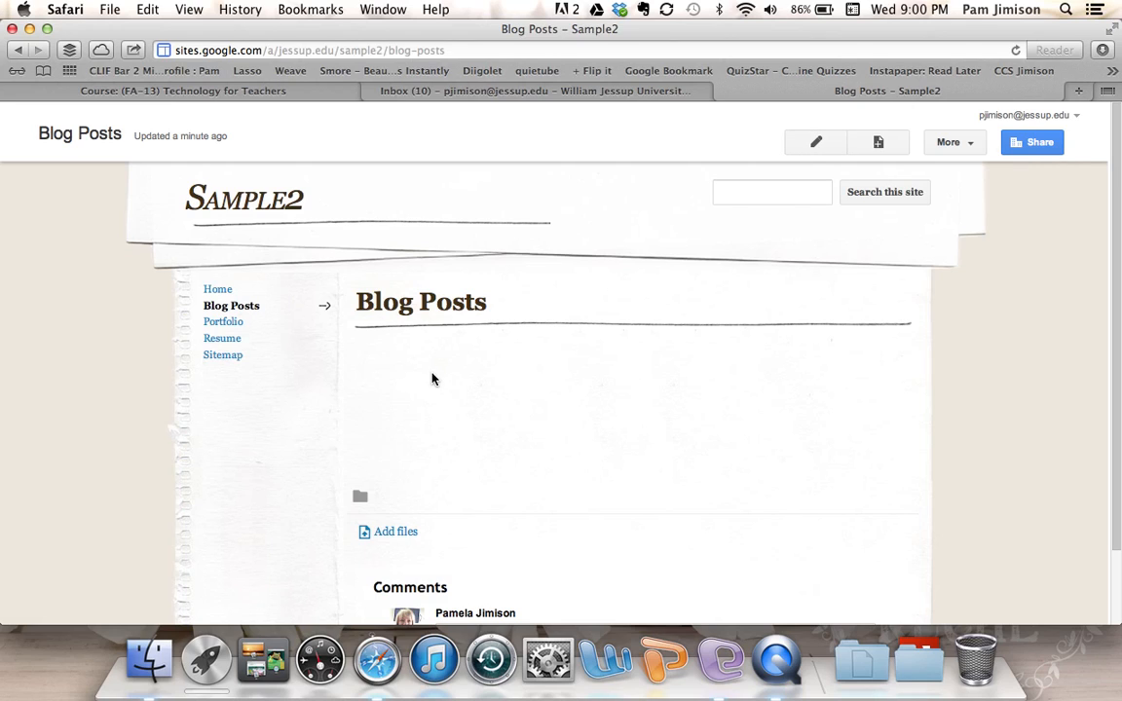
mouse_move(1117, 341)
scroll(1117, 341, down, 2)
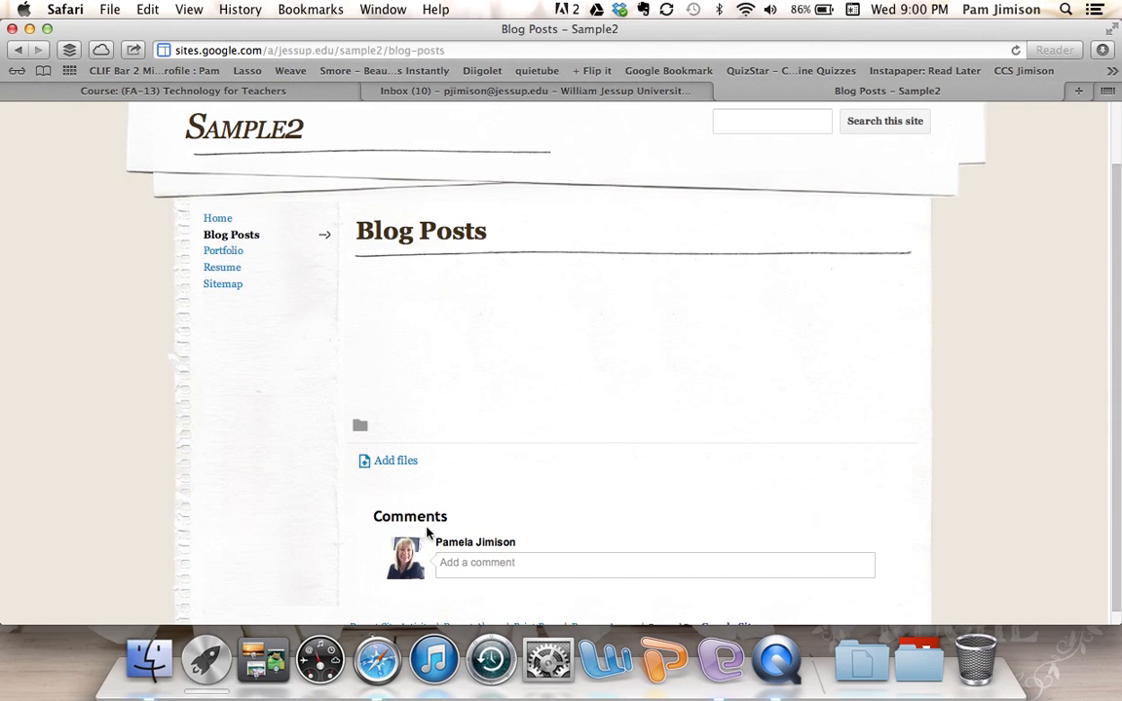
click(454, 565)
scroll(1003, 307, up, 3)
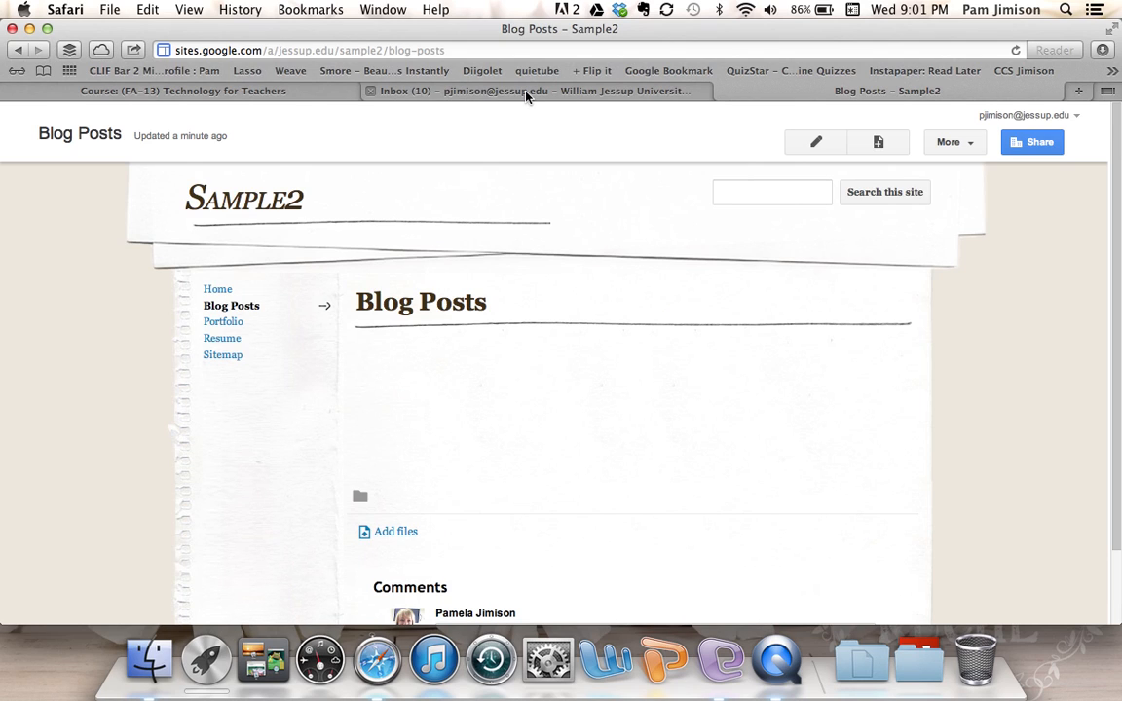
- From the Technology for Teachers course, open Week 1 Course Materials and play 'You Can't Be My Teacher'
click(328, 96)
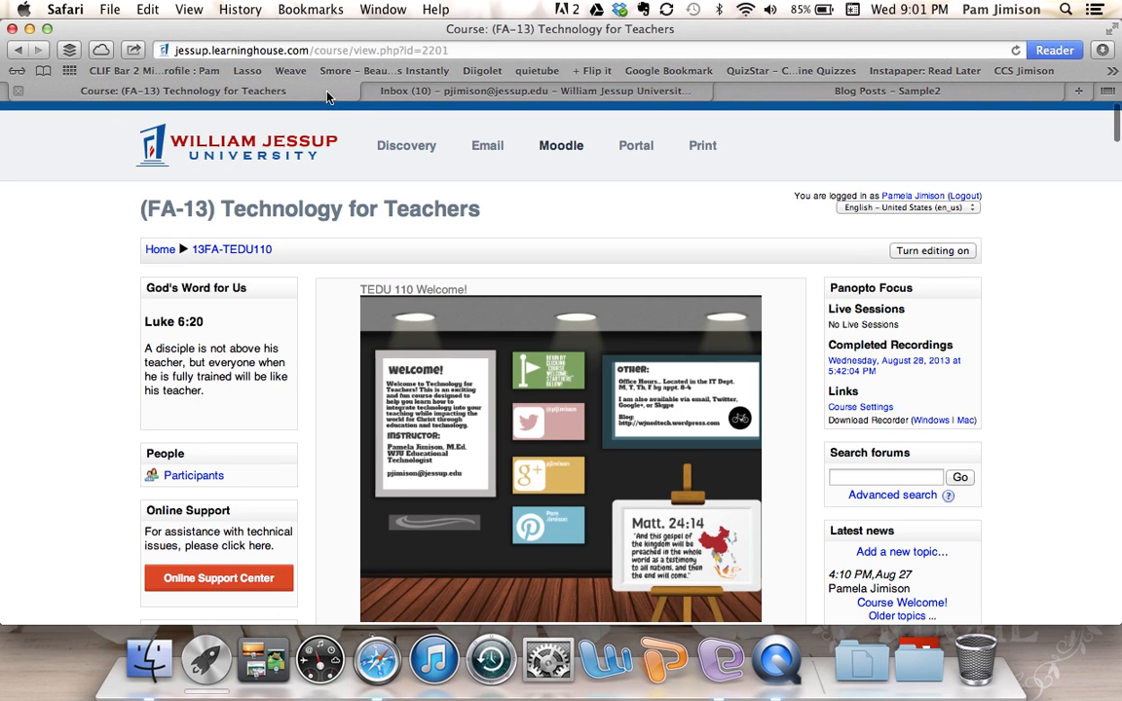
scroll(584, 331, down, 3)
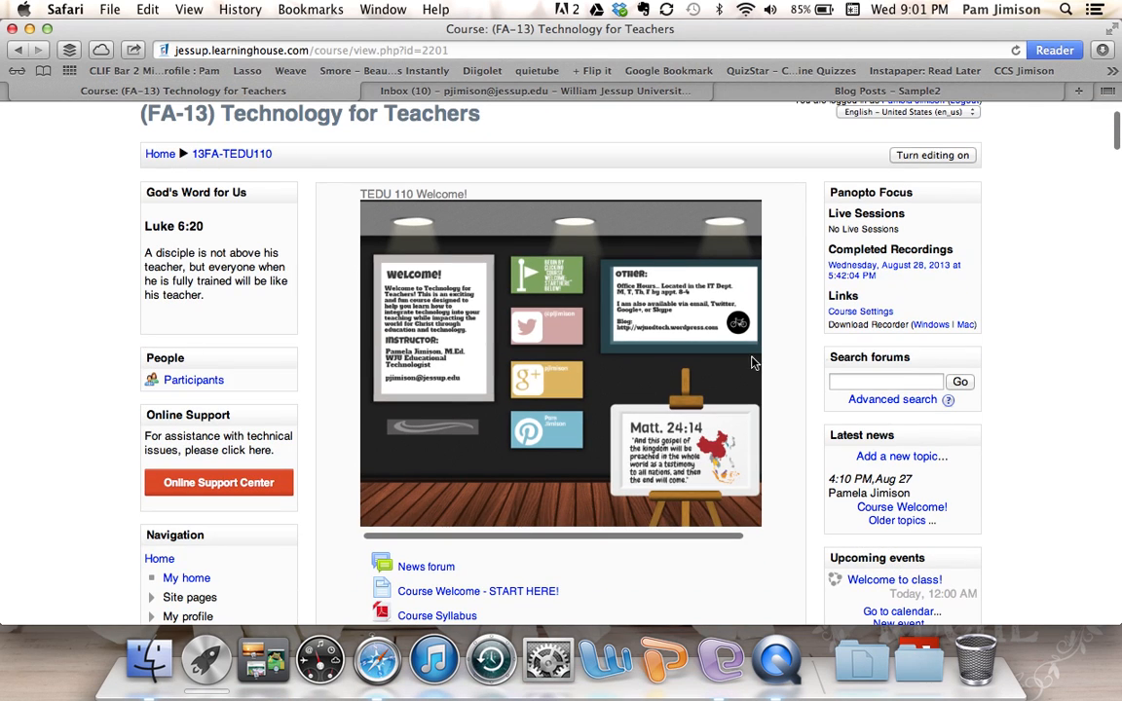
scroll(1003, 136, down, 5)
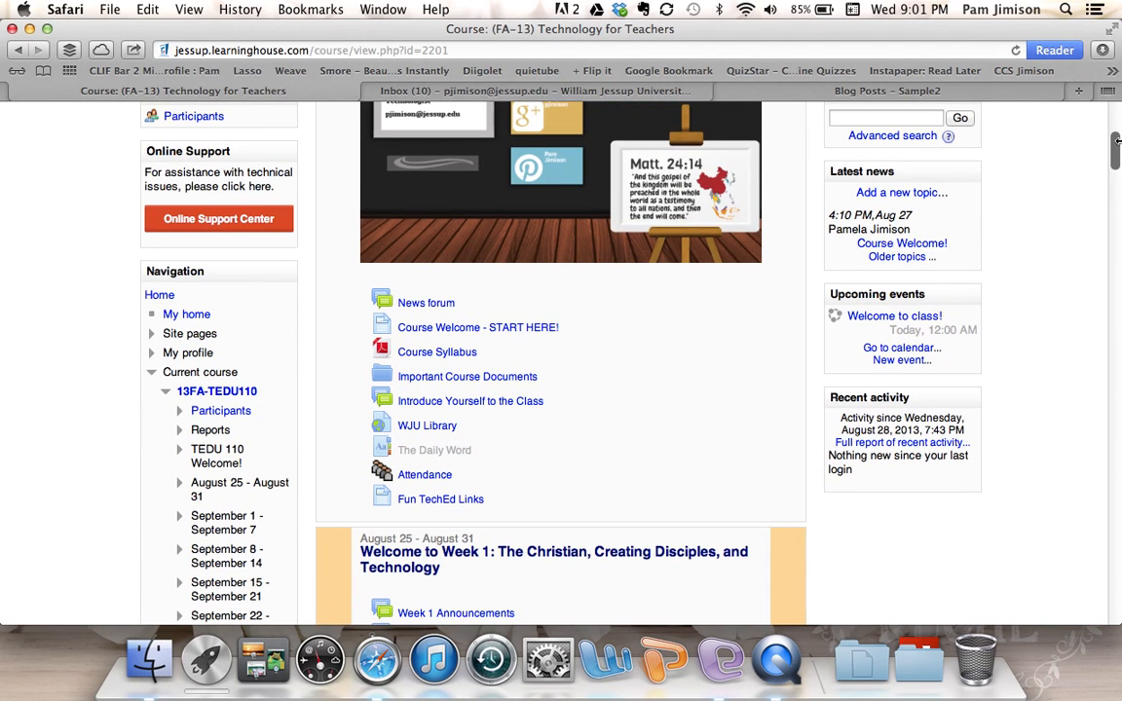
scroll(1116, 158, down, 2)
scroll(1116, 157, down, 6)
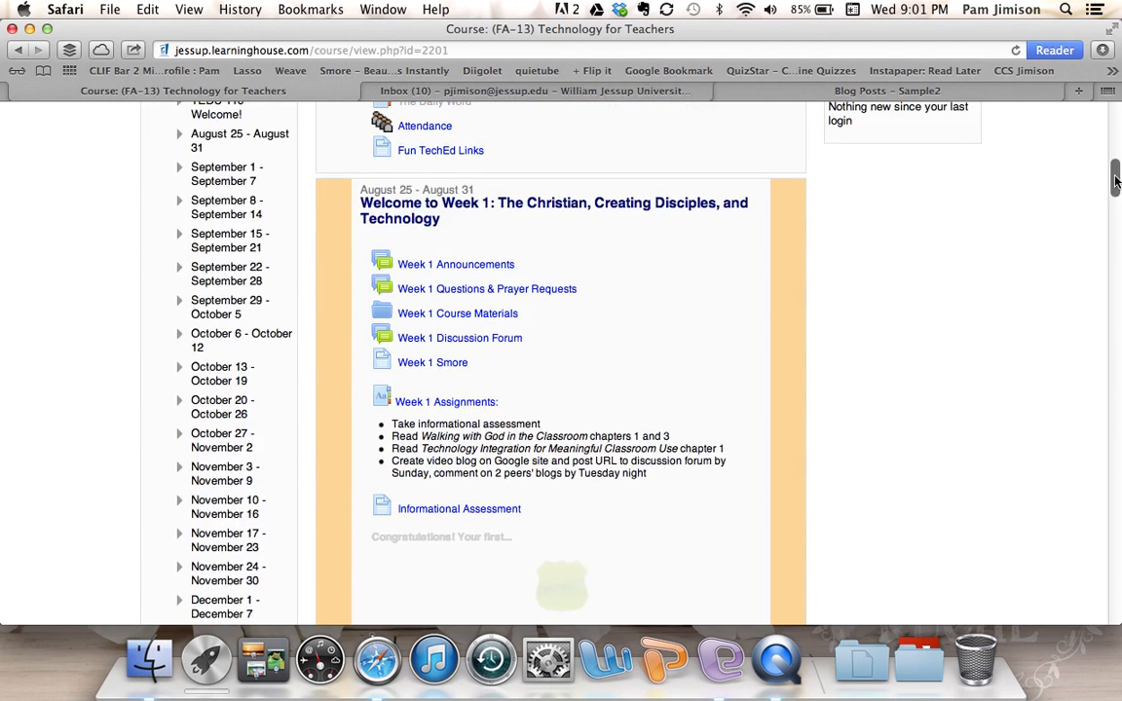
click(478, 322)
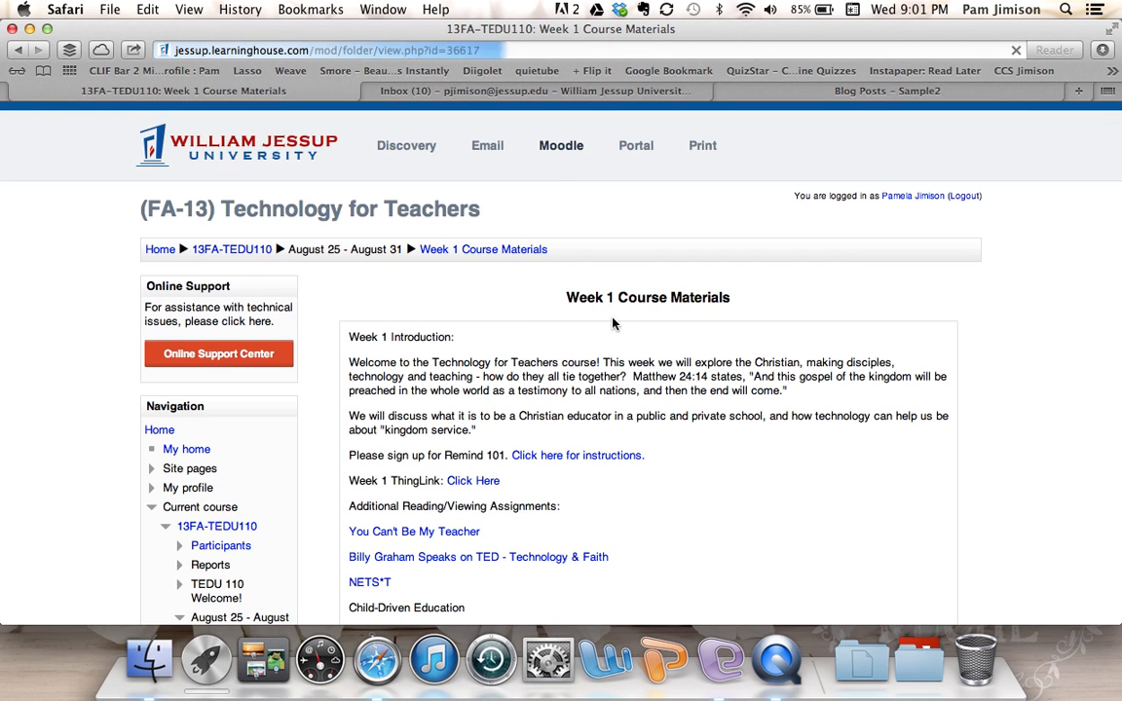
click(381, 538)
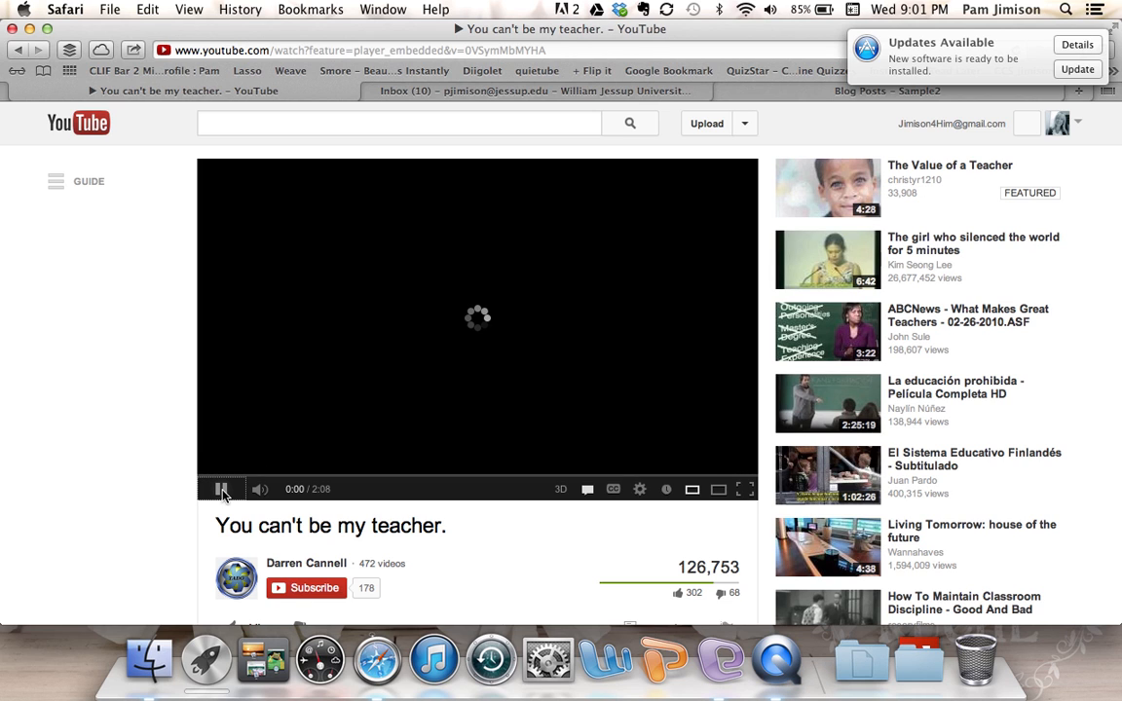
- Pause the YouTube video right at its start
click(222, 490)
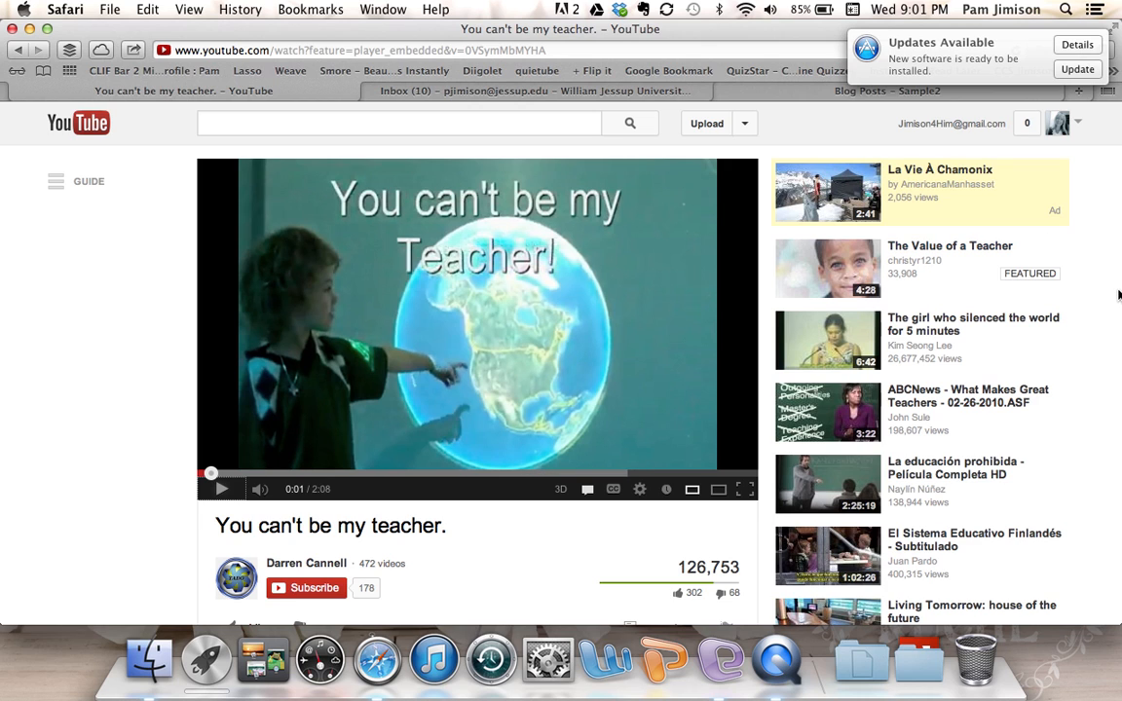
scroll(1108, 337, down, 5)
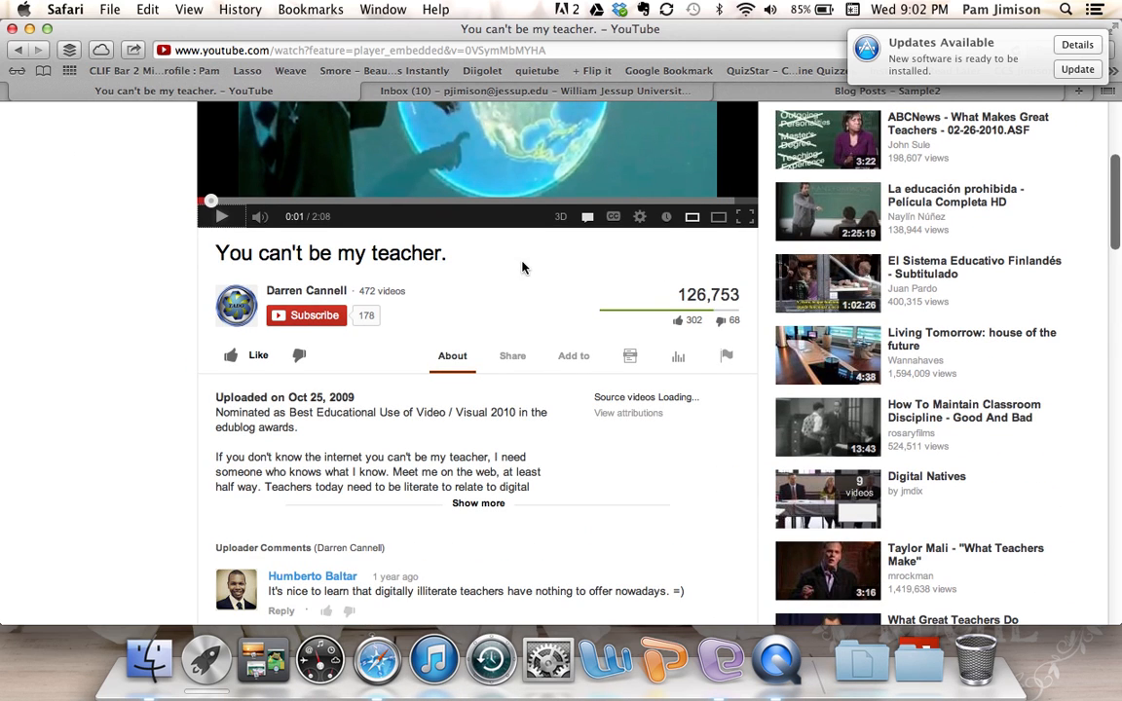
scroll(507, 262, up, 1)
scroll(505, 262, up, 4)
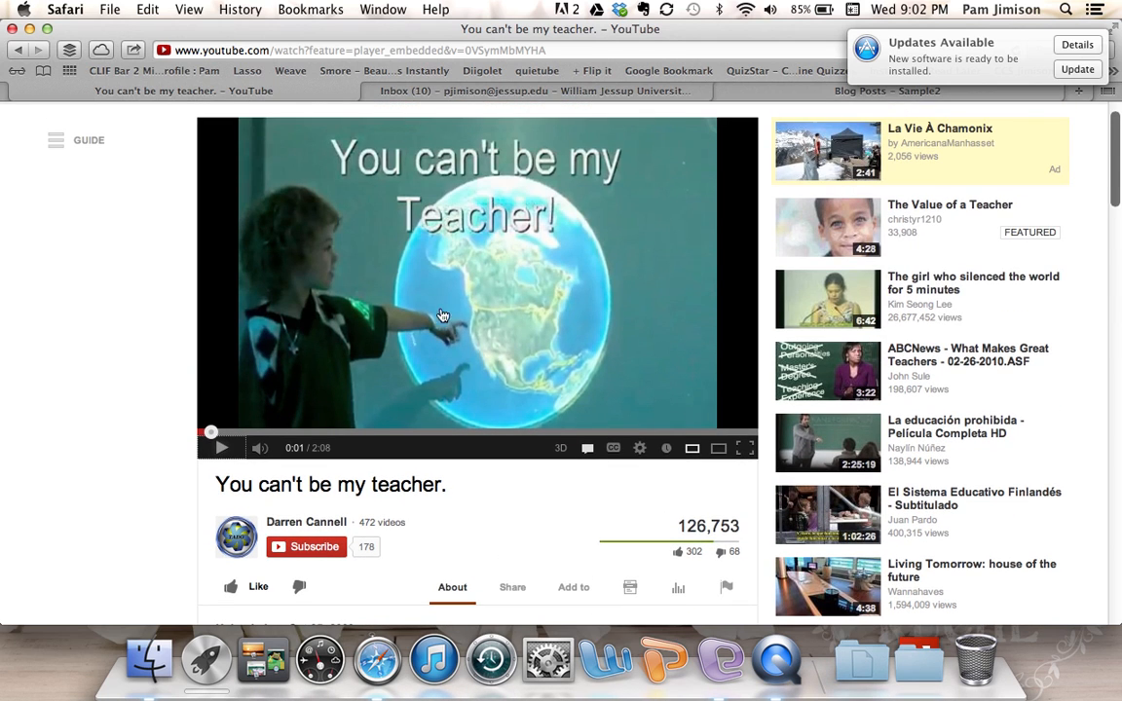
scroll(511, 487, down, 4)
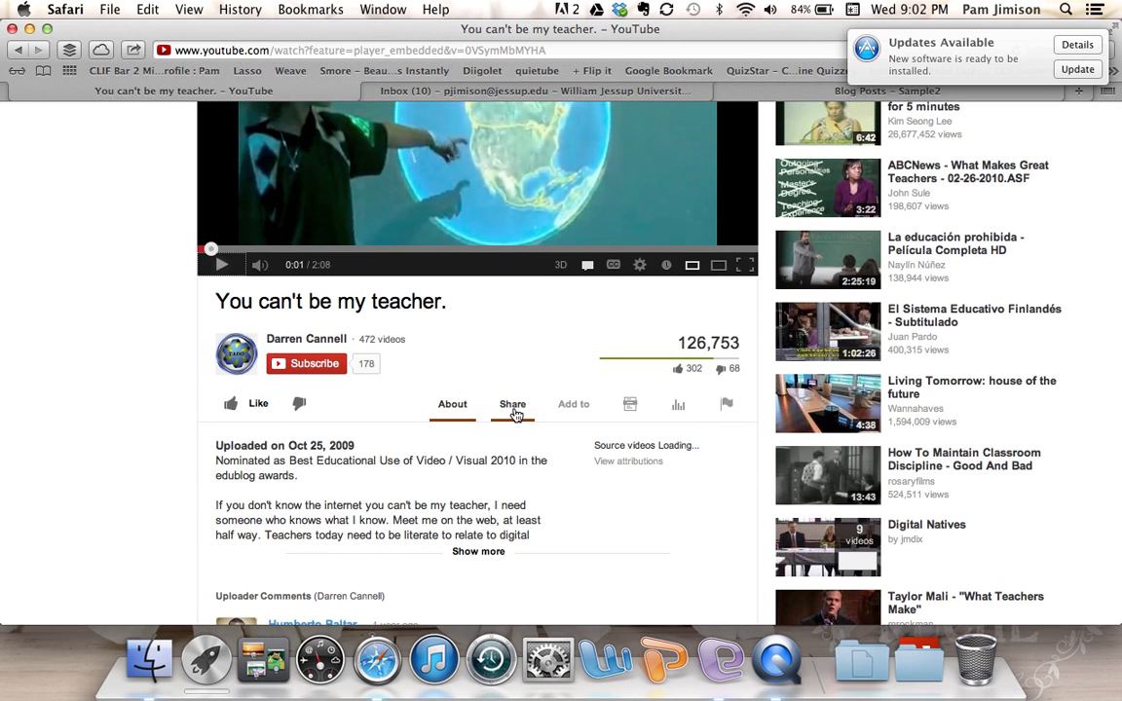
click(513, 405)
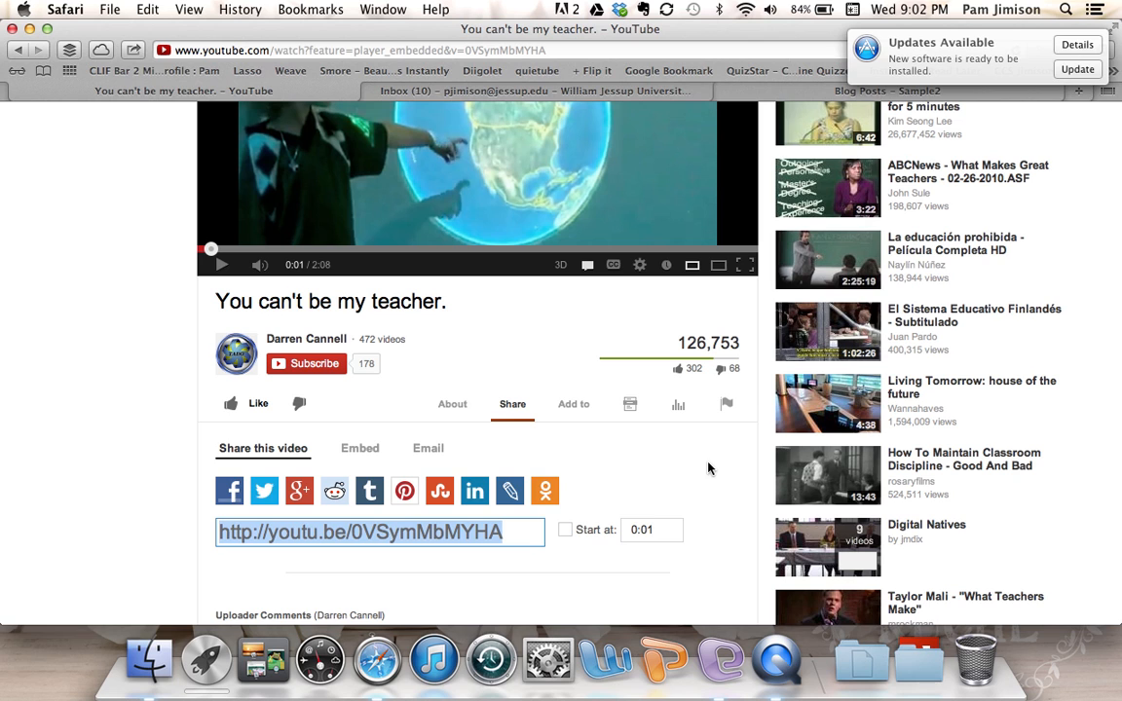
scroll(708, 468, down, 2)
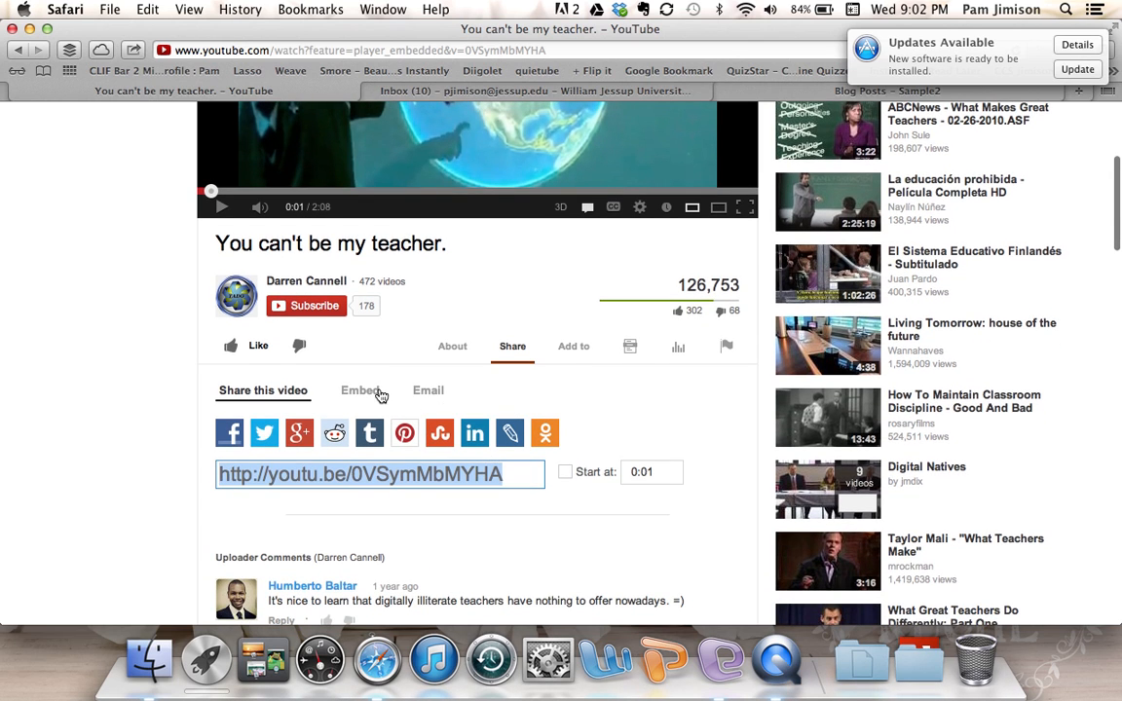
click(335, 477)
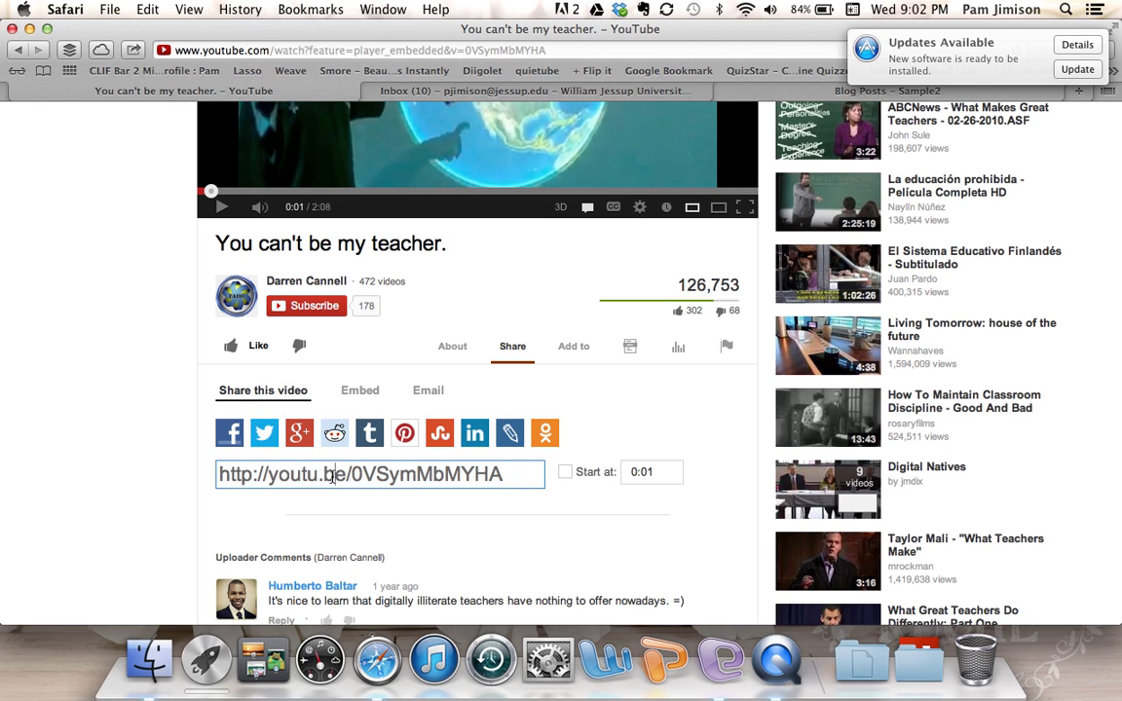
triple_click(334, 475)
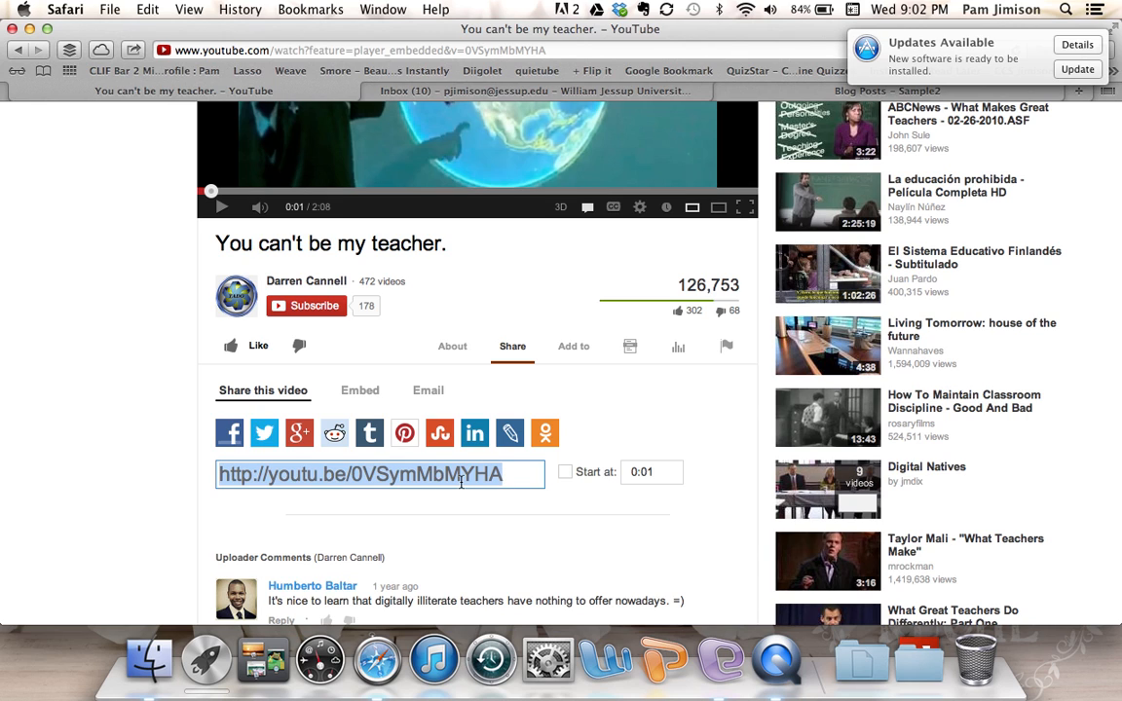
right_click(461, 477)
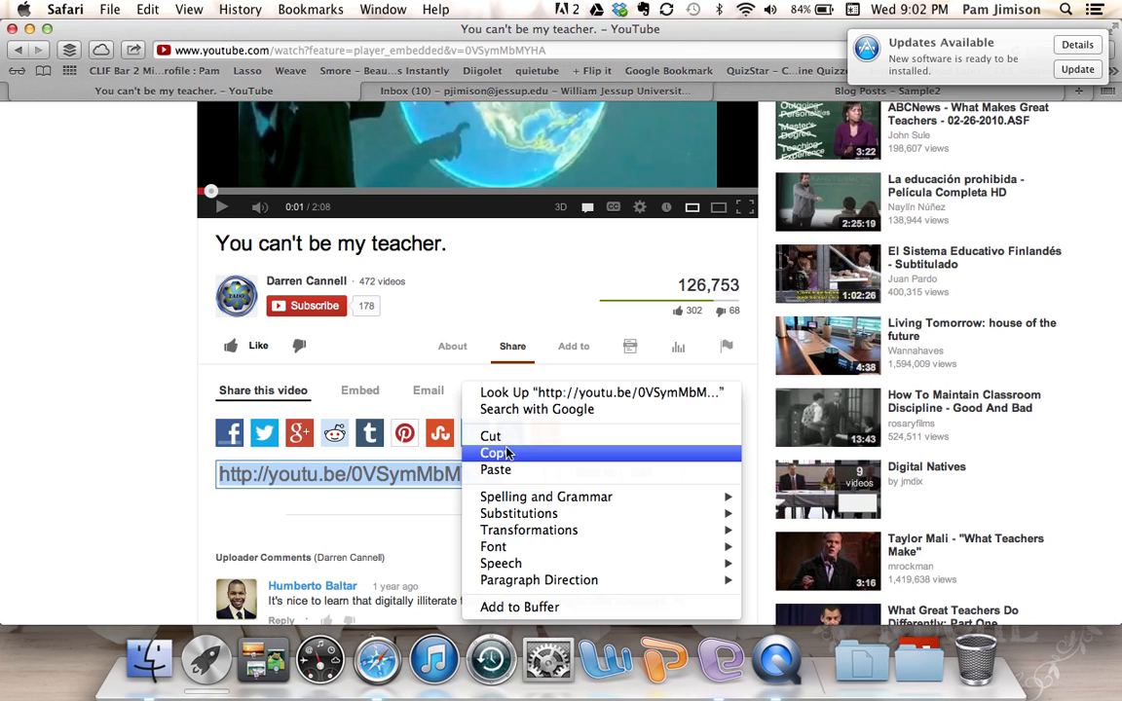
click(503, 455)
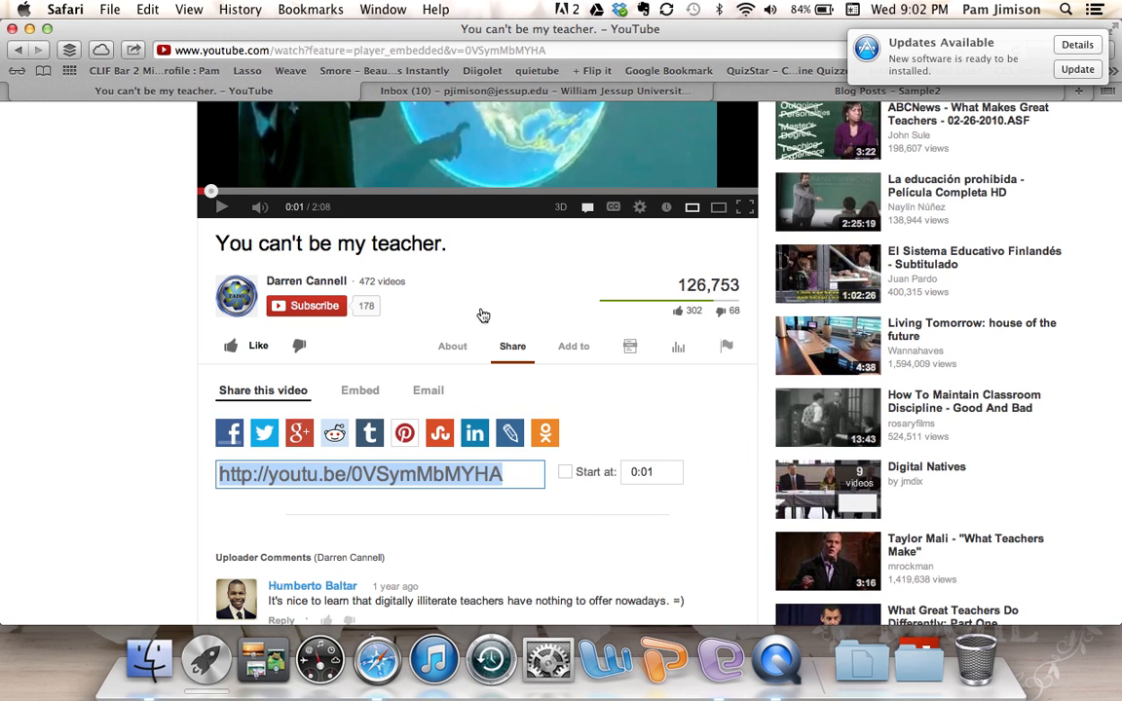
- Edit the Blog Posts page of Sample2, type 'View my video here!' and select it
click(761, 94)
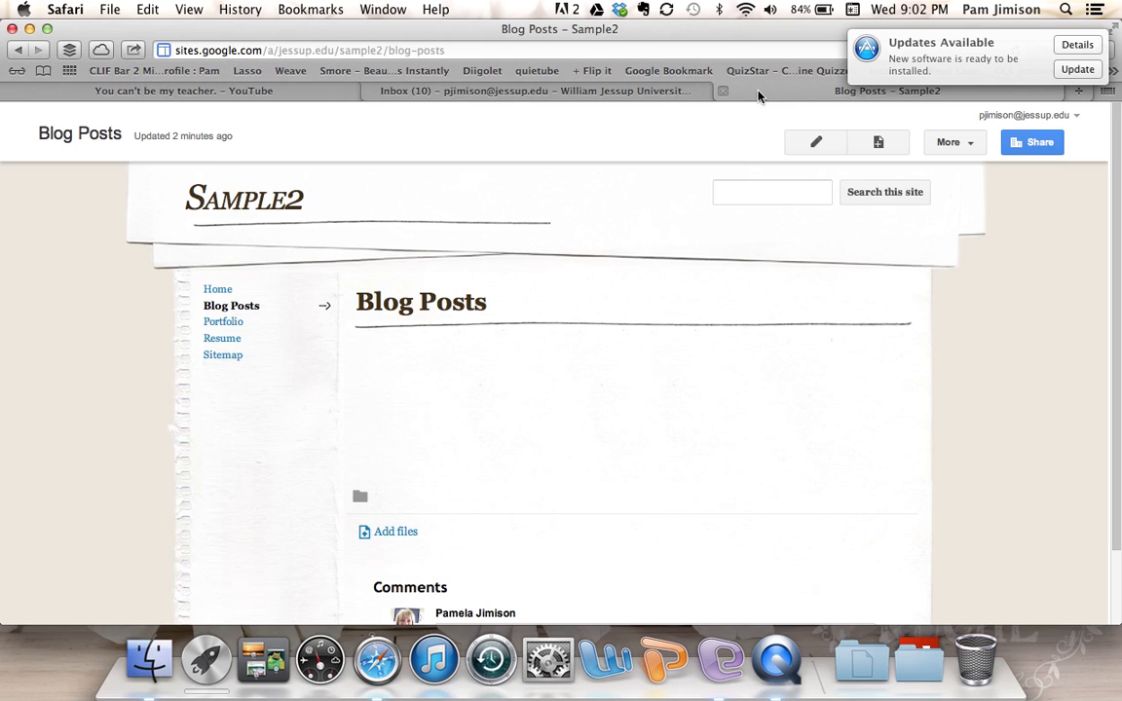
click(817, 144)
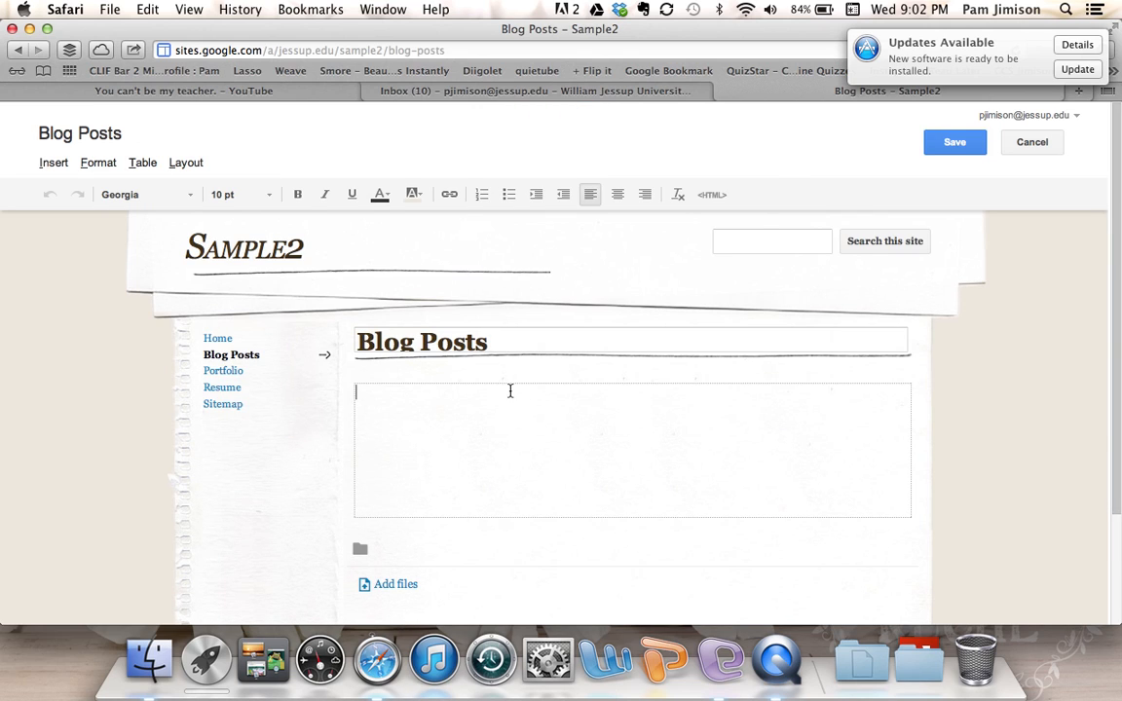
text(View my video here!)
drag(471, 394, 353, 394)
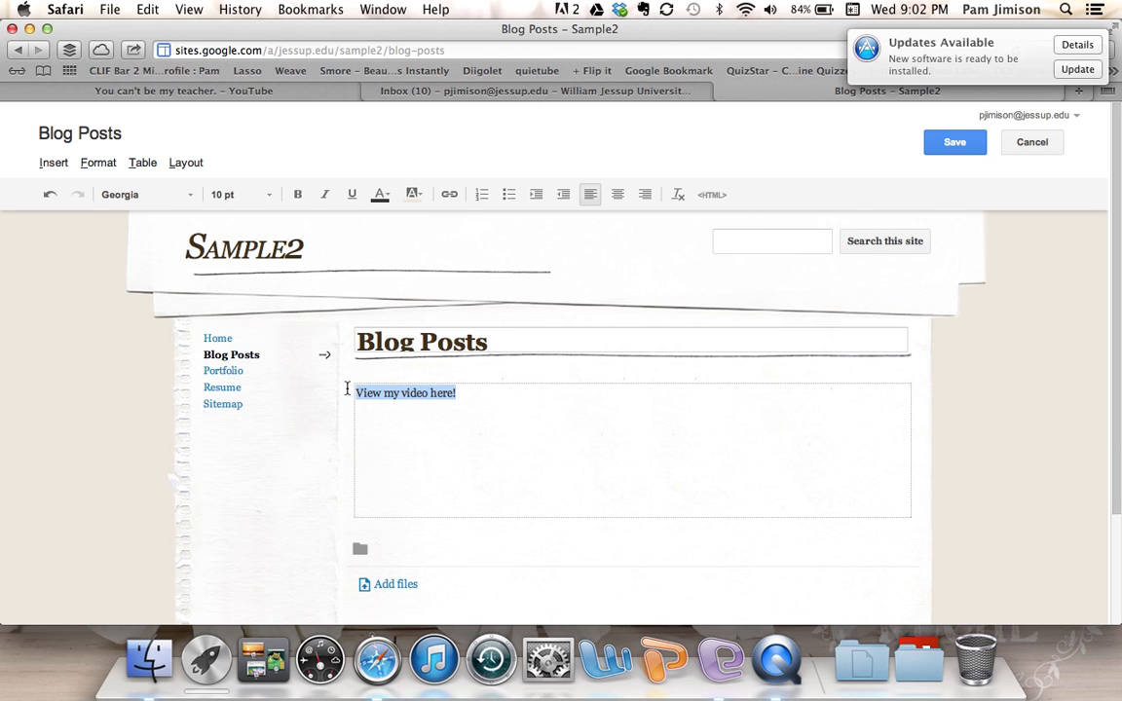
click(448, 196)
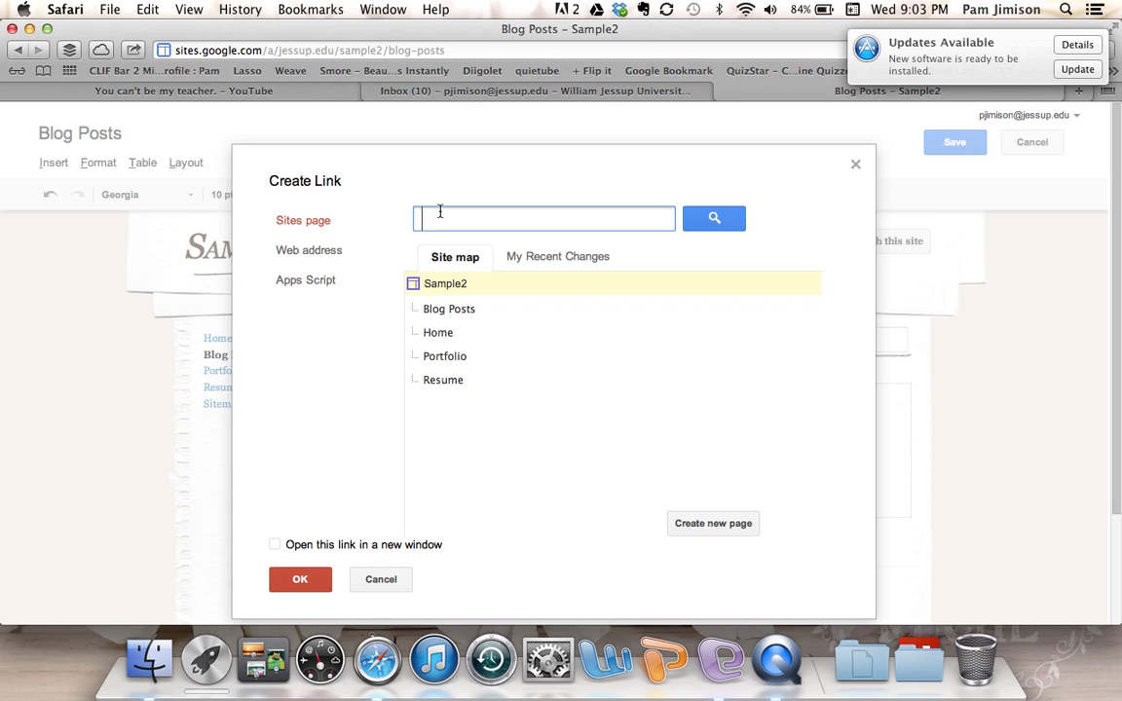
key(super+v)
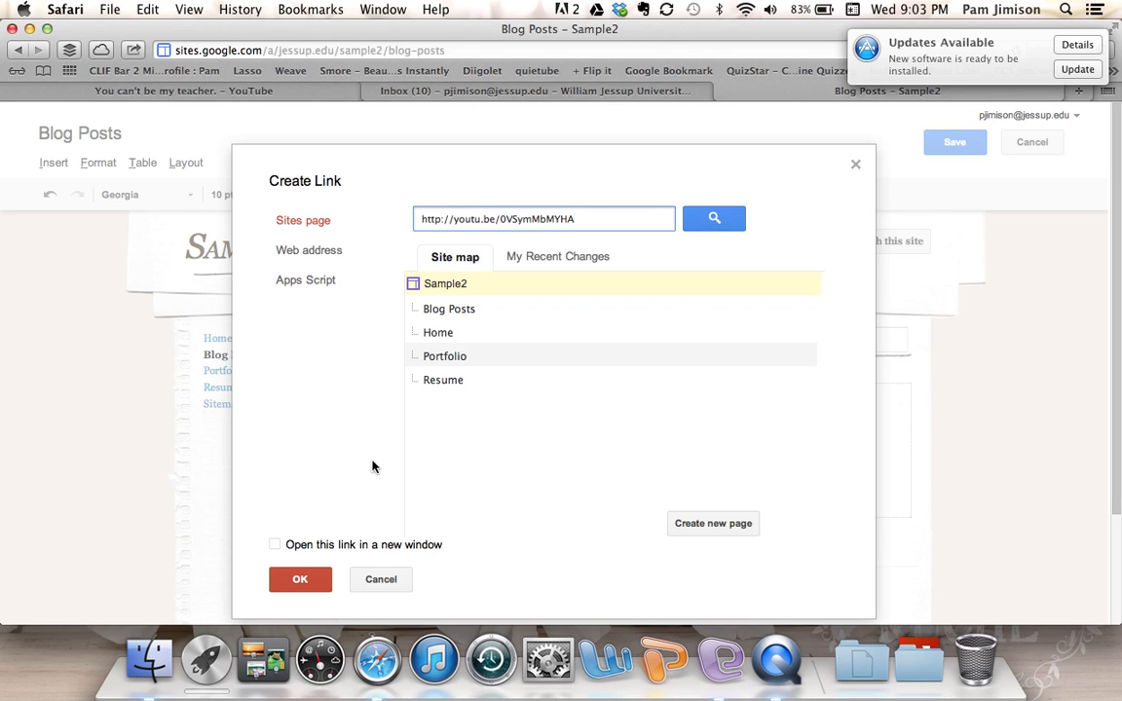
click(305, 581)
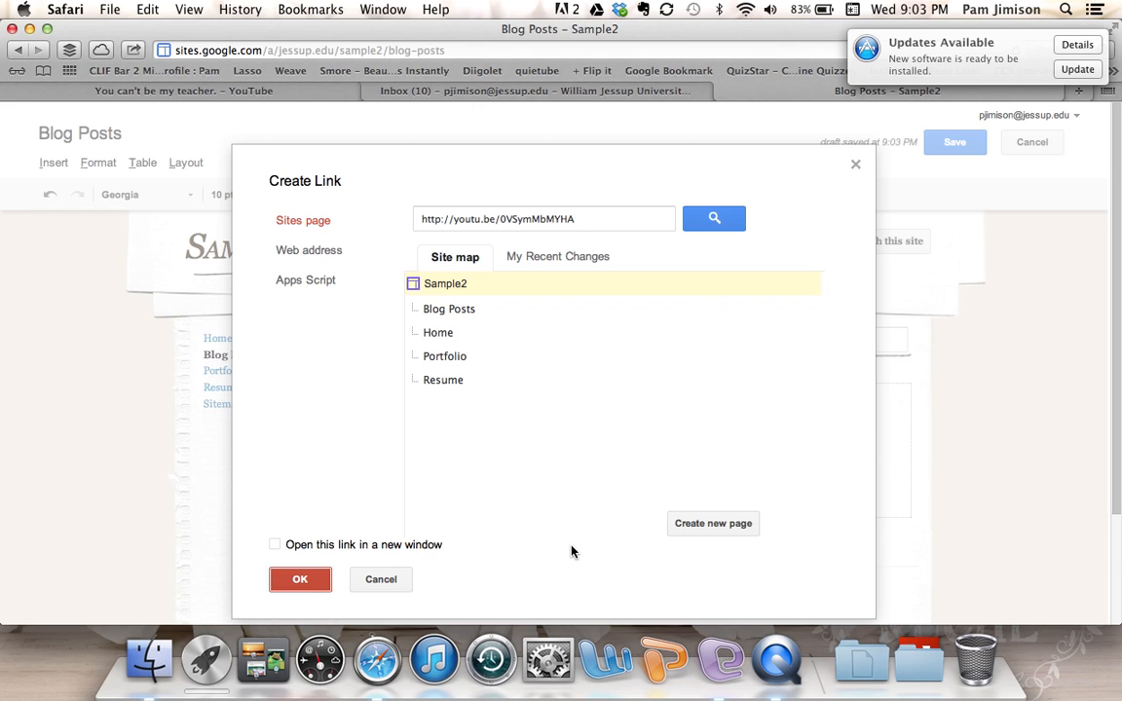
scroll(571, 552, down, 2)
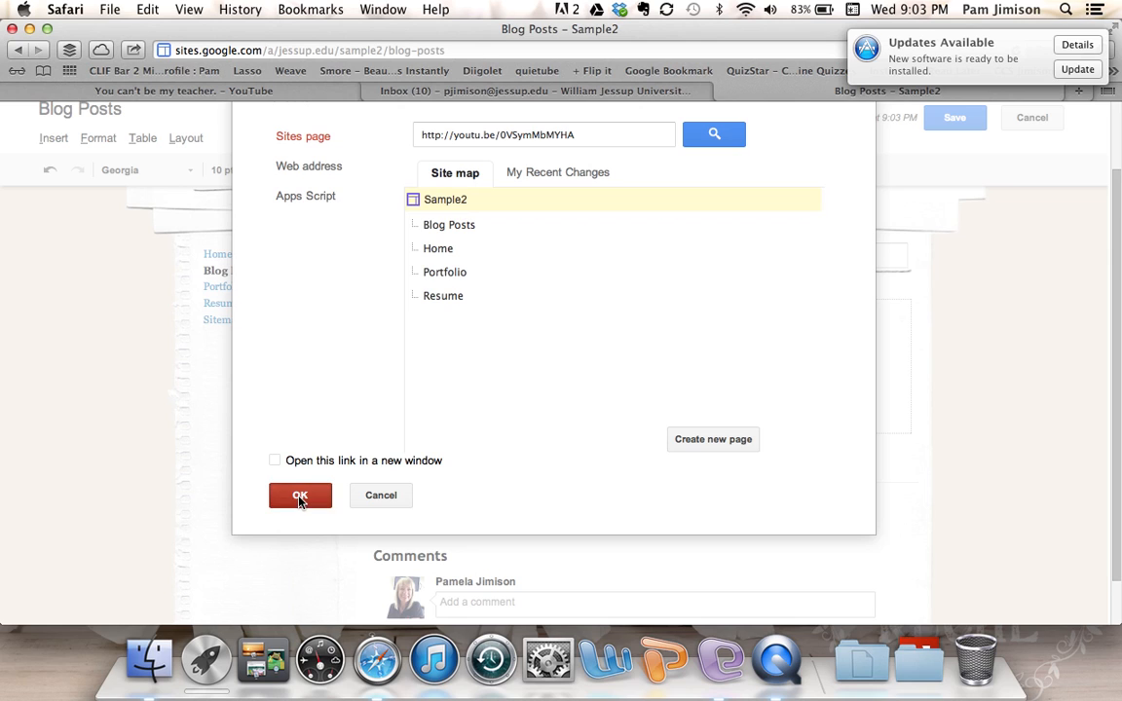
click(381, 496)
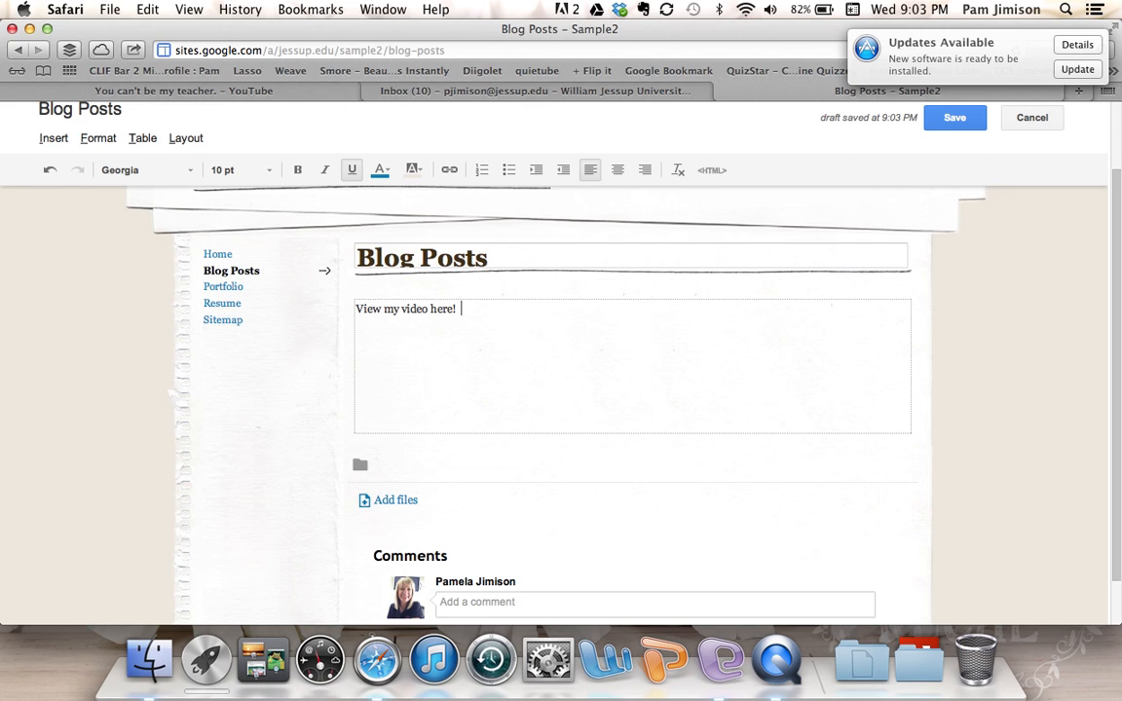
key(super+v)
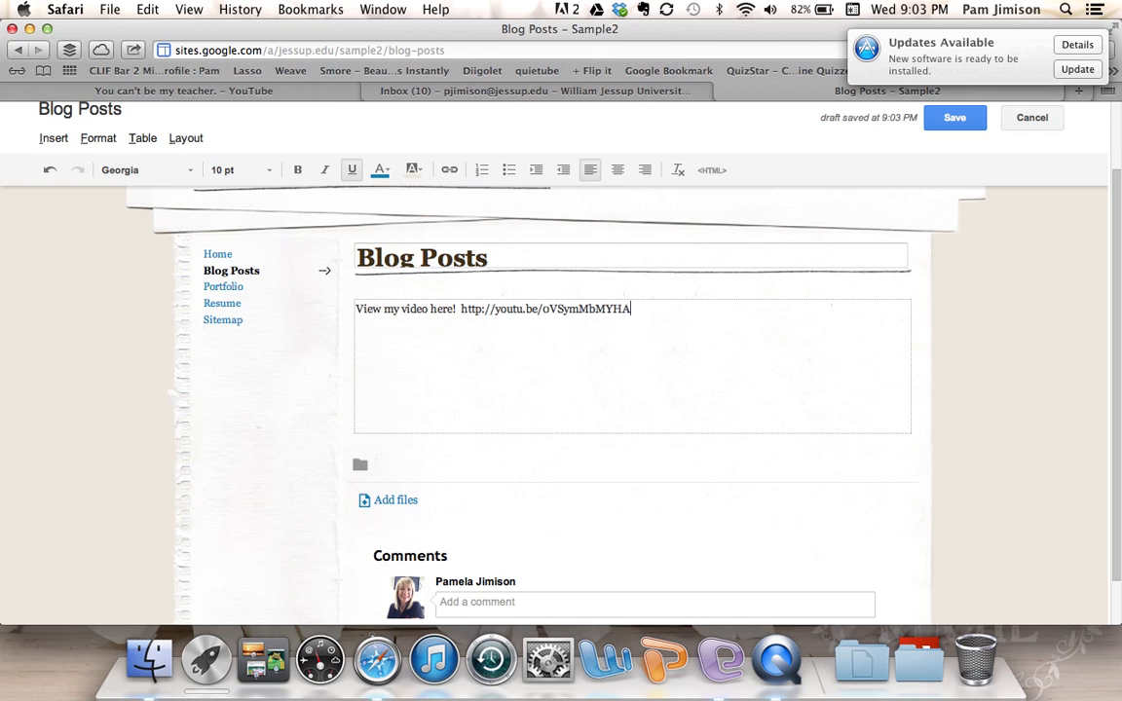
key(Return)
key(Return)
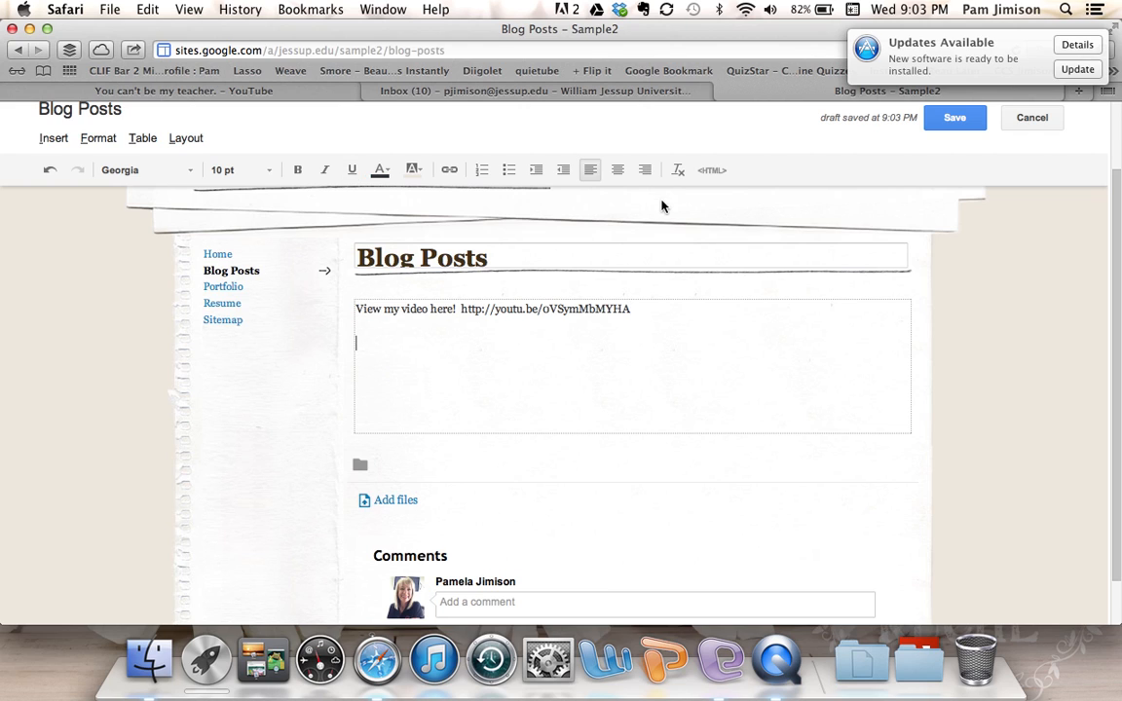
- Copy the video's 420 × 315 iframe embed code from YouTube's Embed tab, then go back to Sites
click(324, 93)
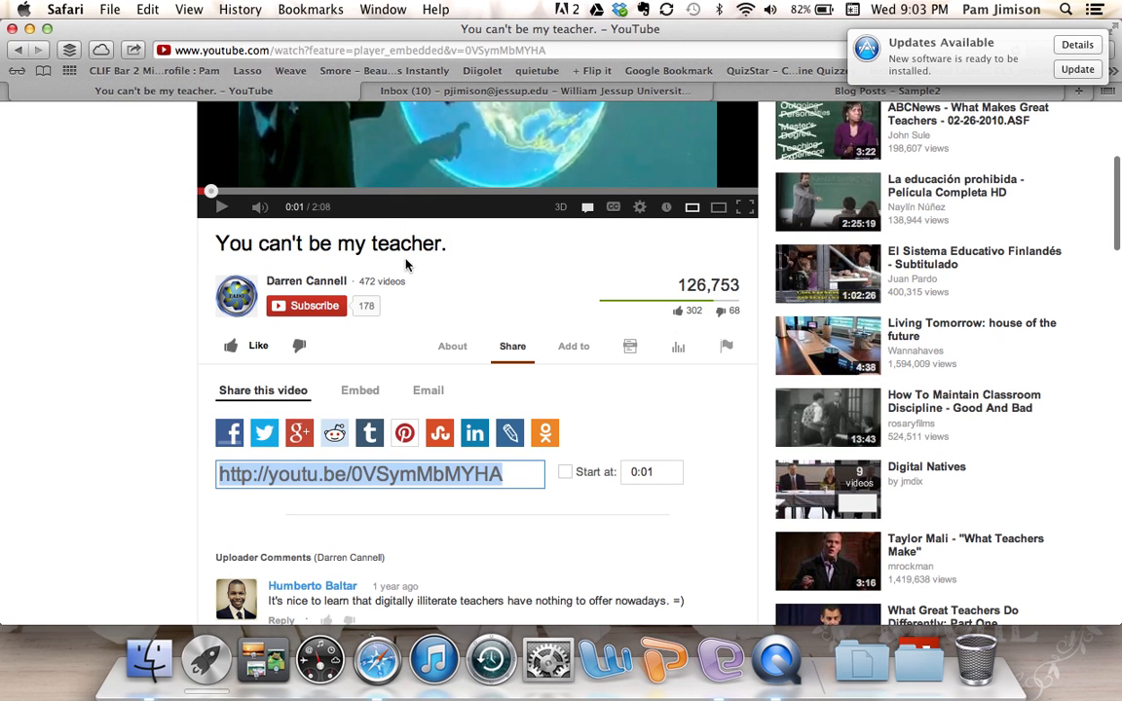
click(361, 392)
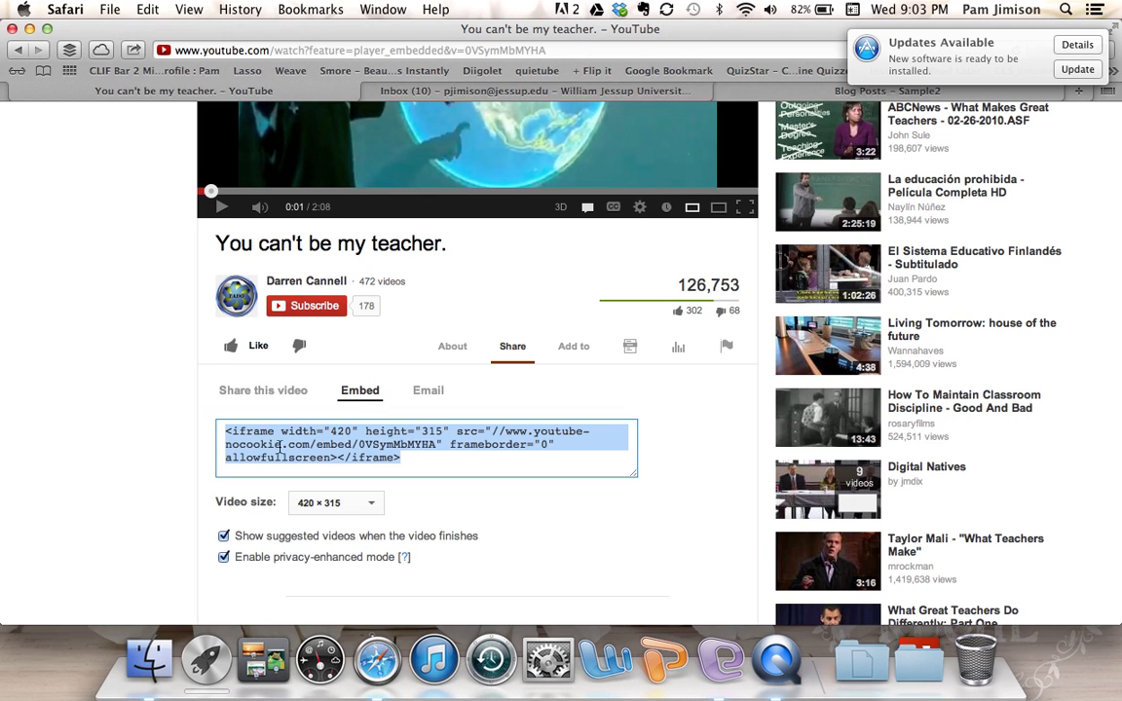
right_click(334, 444)
click(328, 445)
right_click(327, 444)
click(362, 376)
click(797, 95)
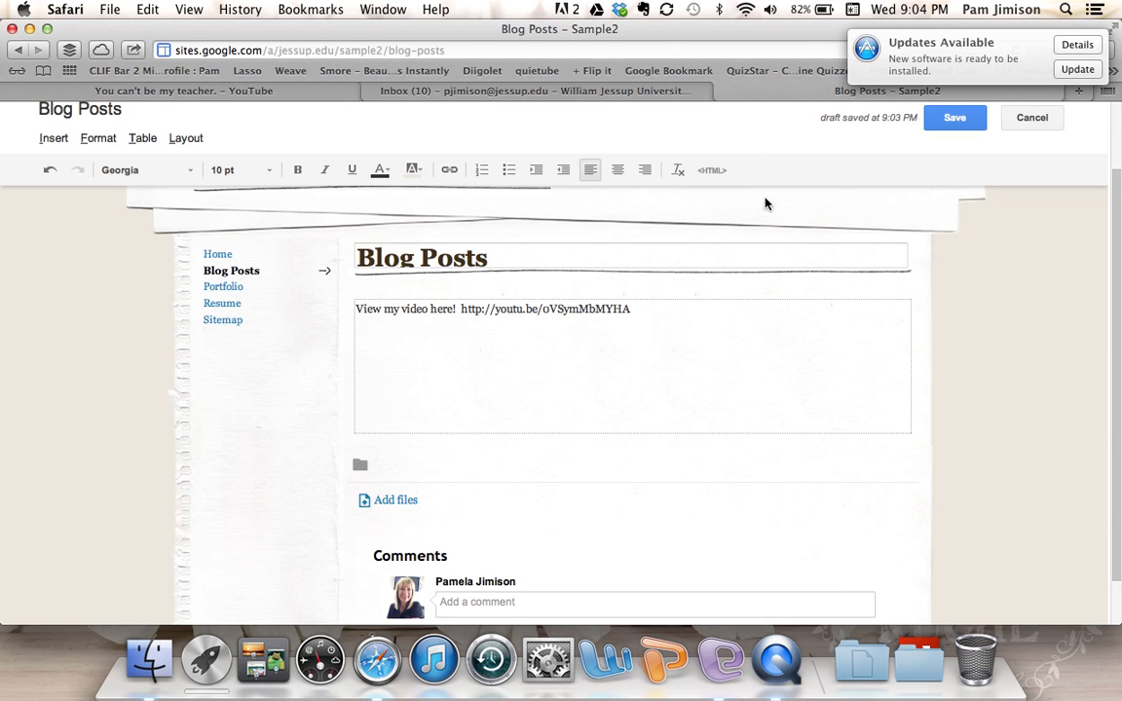
- Paste the iframe code into the HTML source below the share link, apply it, and save the page
click(485, 345)
click(721, 174)
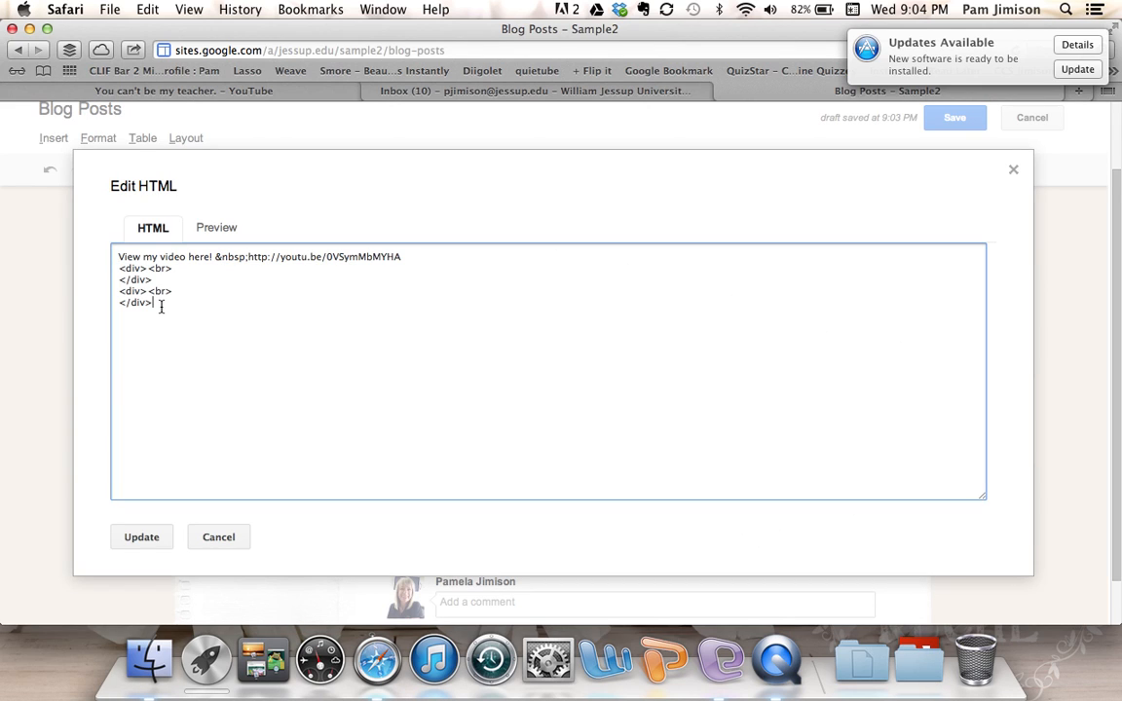
key(super+v)
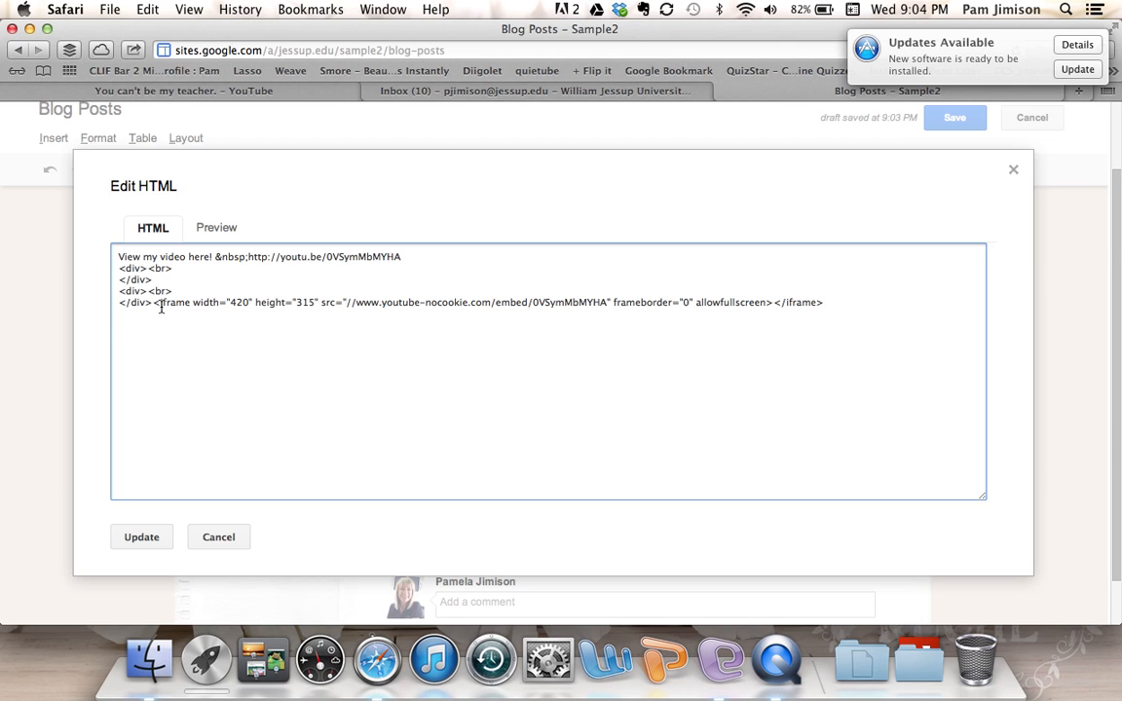
click(152, 542)
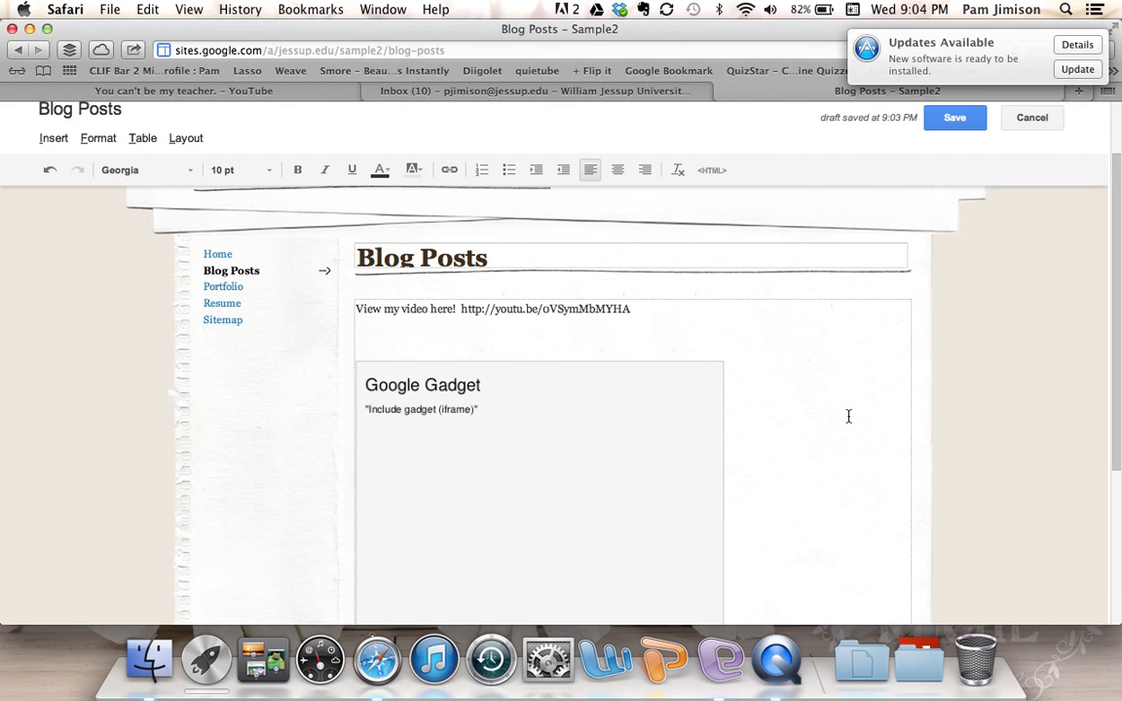
click(959, 122)
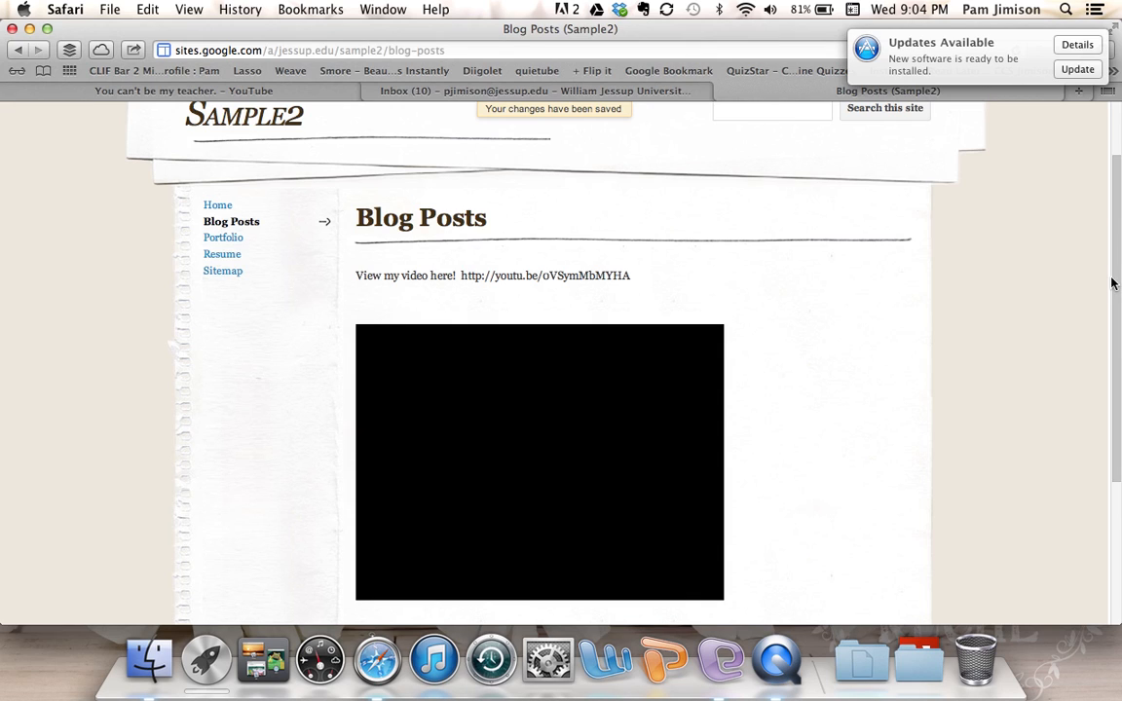
- Scroll the saved Blog Posts page to view the embedded video, then reopen it for editing
click(458, 47)
drag(175, 50, 261, 50)
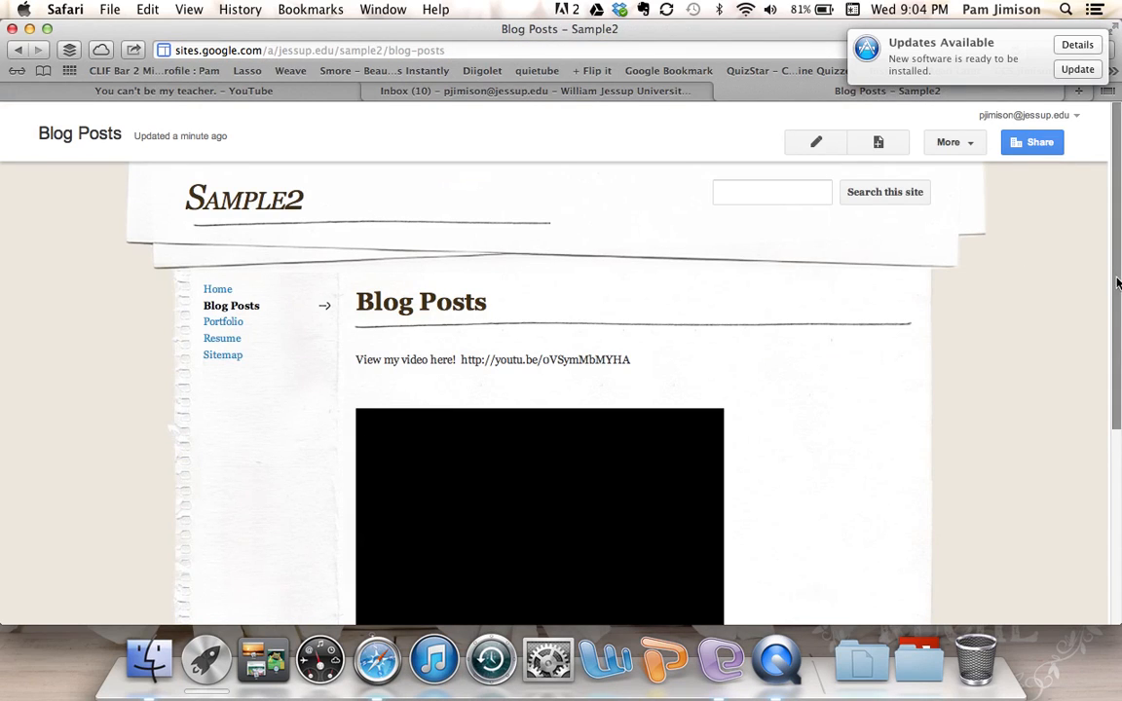
drag(1117, 249, 1117, 318)
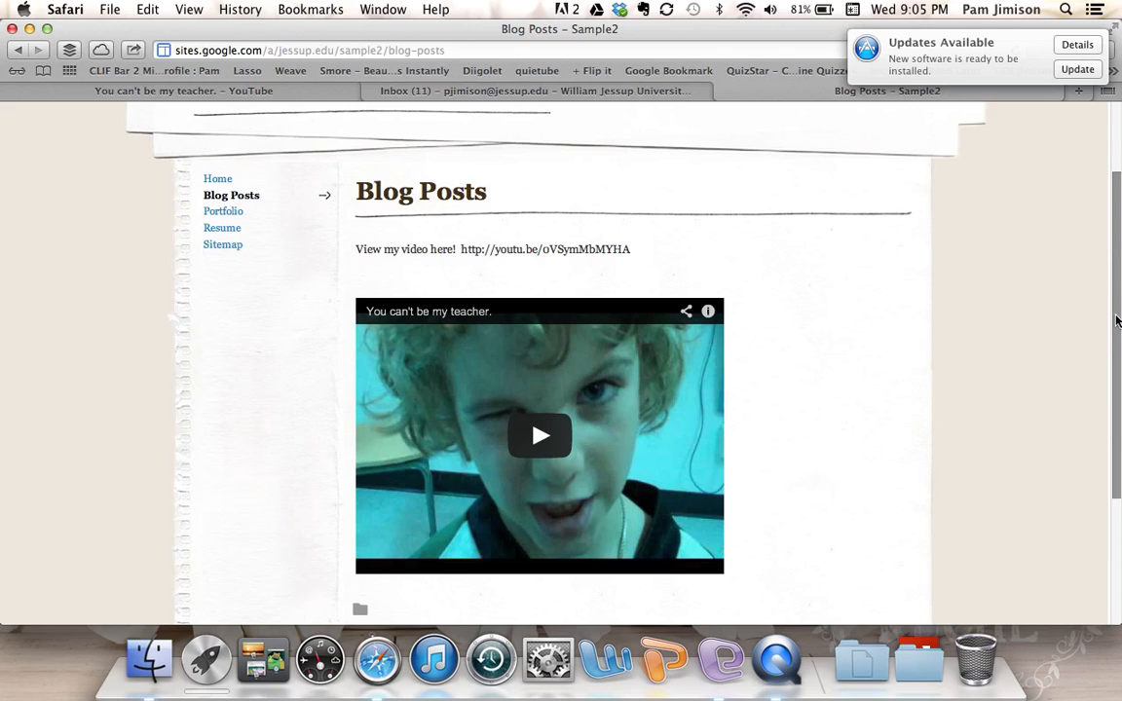
scroll(1118, 297, up, 1)
scroll(1117, 297, up, 5)
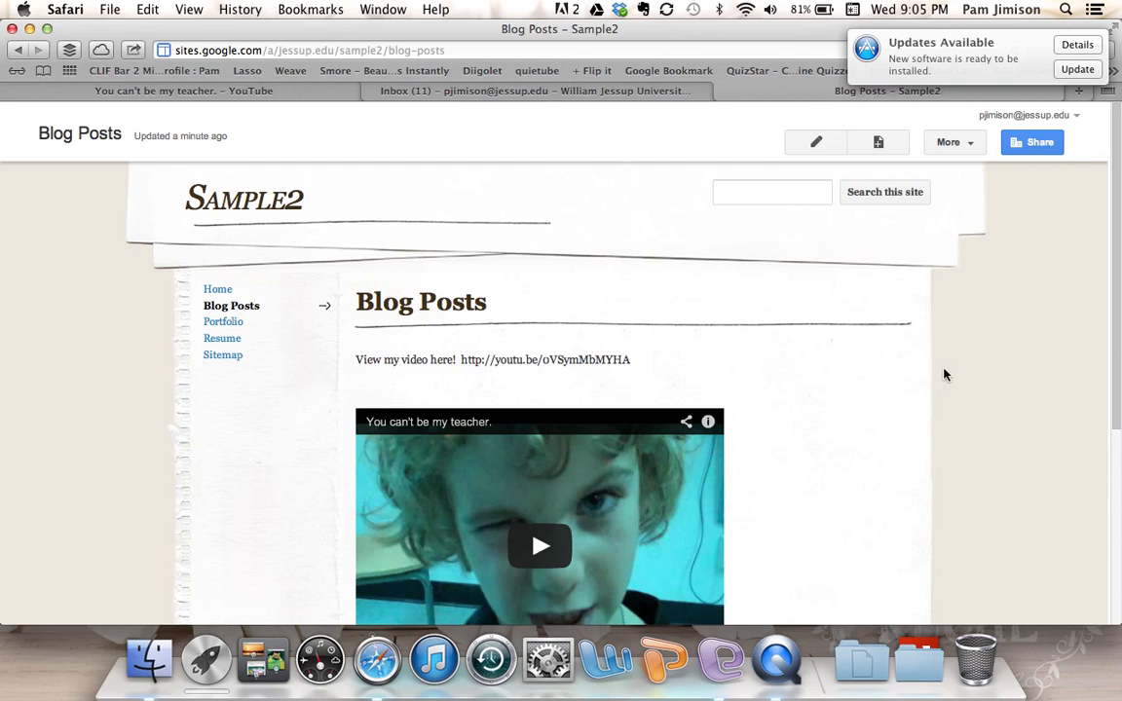
scroll(1074, 342, down, 2)
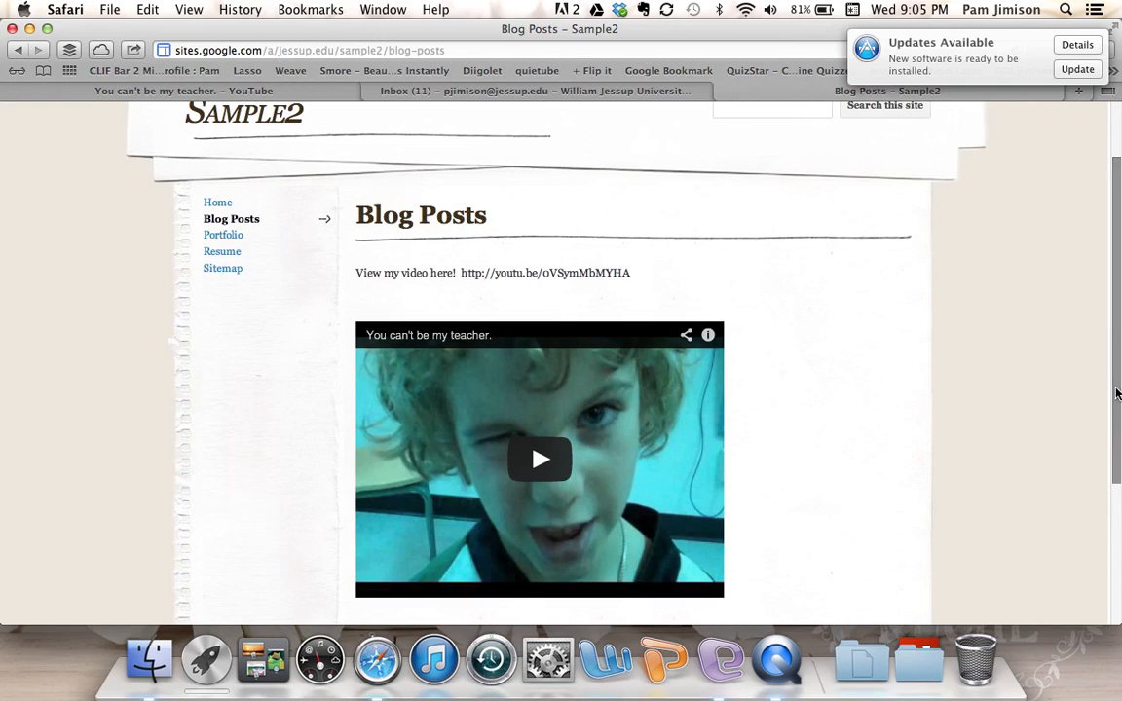
drag(1110, 387, 1116, 354)
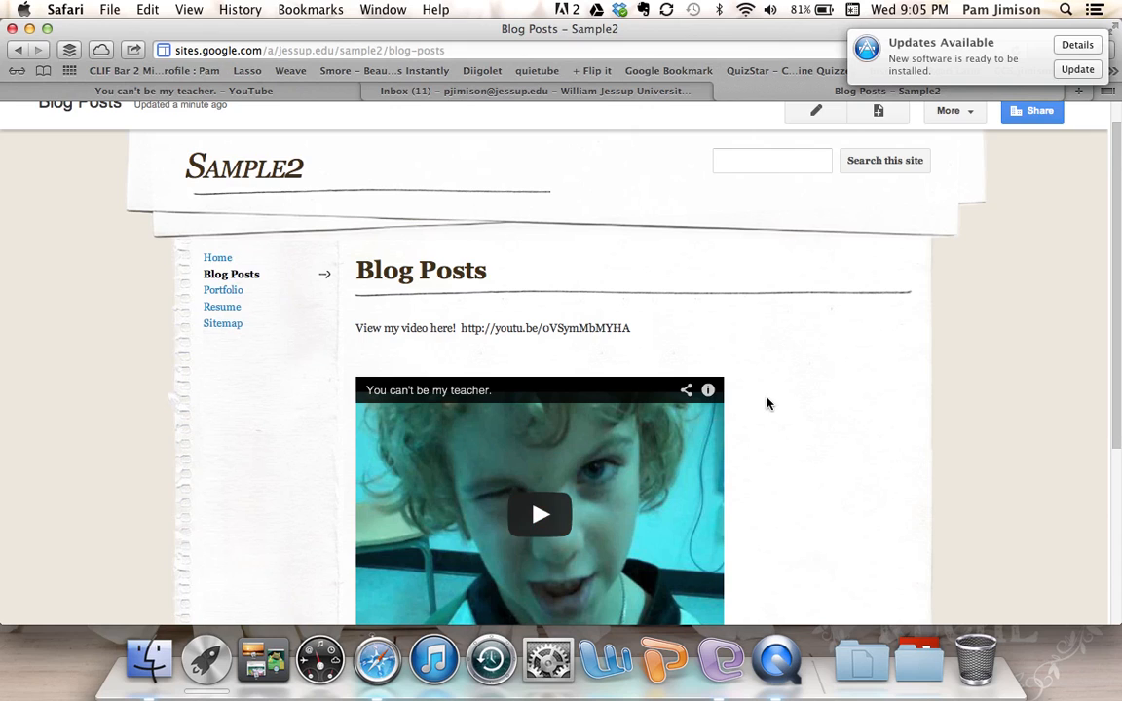
click(816, 115)
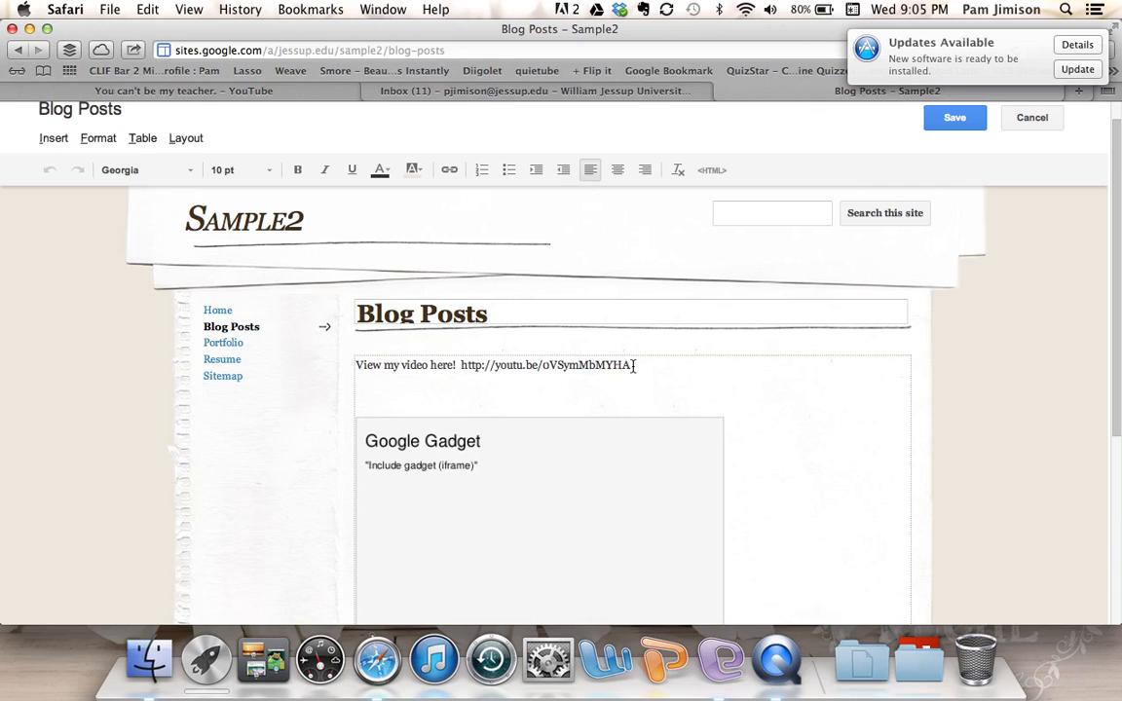
click(53, 139)
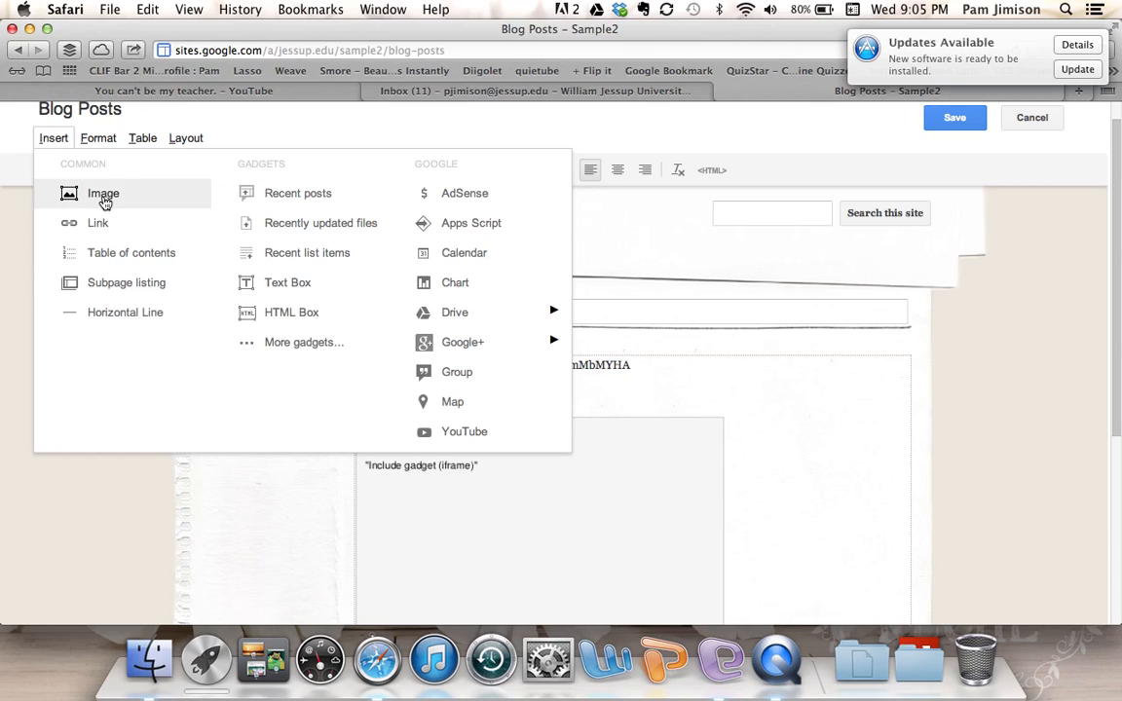
click(715, 390)
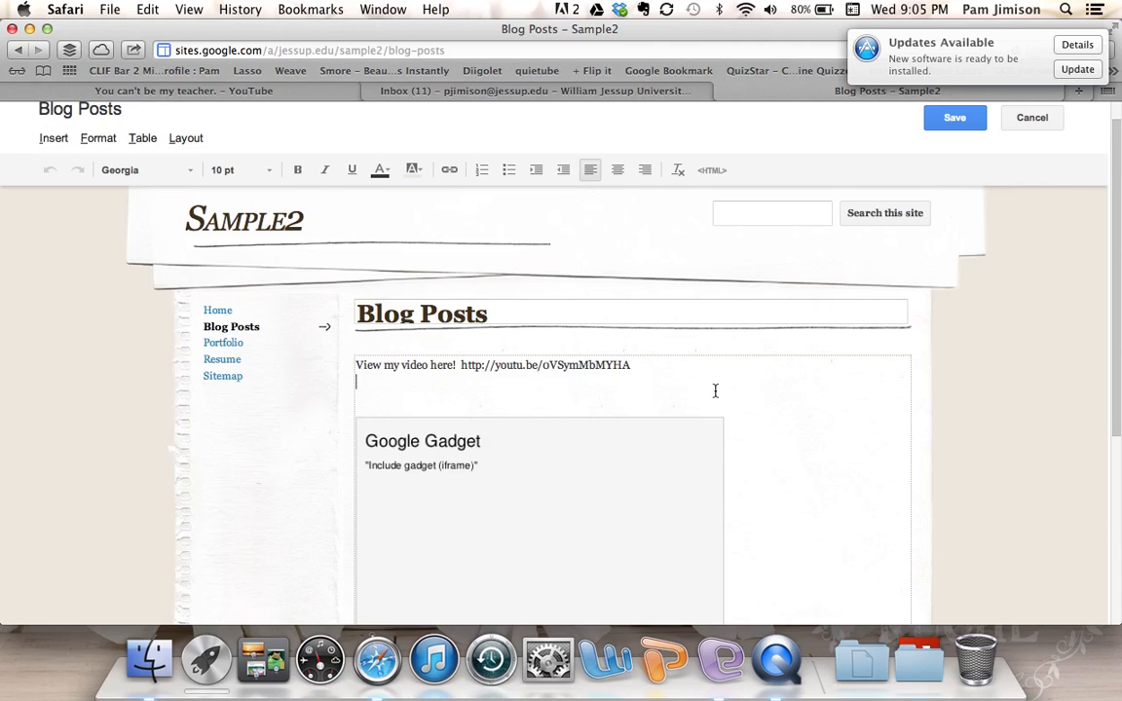